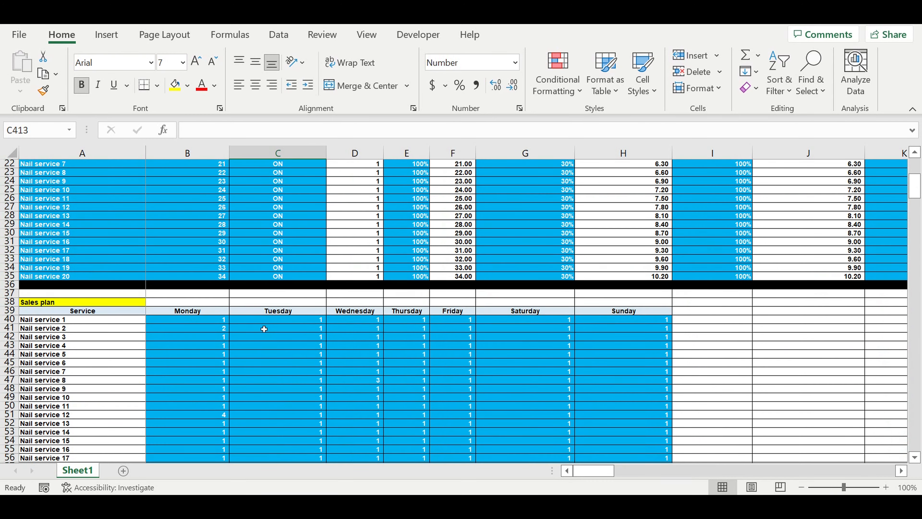
Step: Review the salon model from the nail services and sales plan through revenues and payroll to the end of the investment plan
{"action": "left_click_drag", "start_coordinate": [82, 191], "coordinate": [82, 250]}
{"action": "scroll", "coordinate": [165, 319], "scroll_direction": "down", "scroll_amount": 13}
{"action": "scroll", "coordinate": [167, 327], "scroll_direction": "down", "scroll_amount": 20}
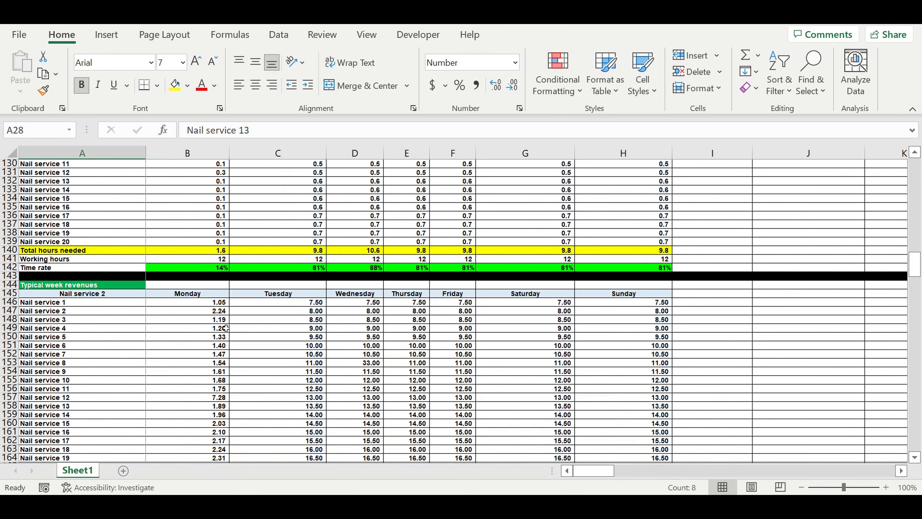
{"action": "scroll", "coordinate": [204, 338], "scroll_direction": "down", "scroll_amount": 18}
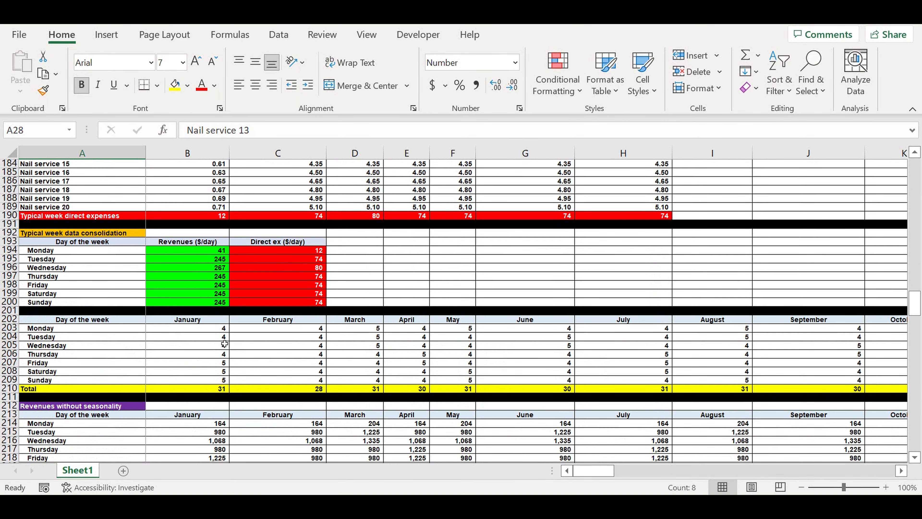
{"action": "scroll", "coordinate": [225, 344], "scroll_direction": "down", "scroll_amount": 15}
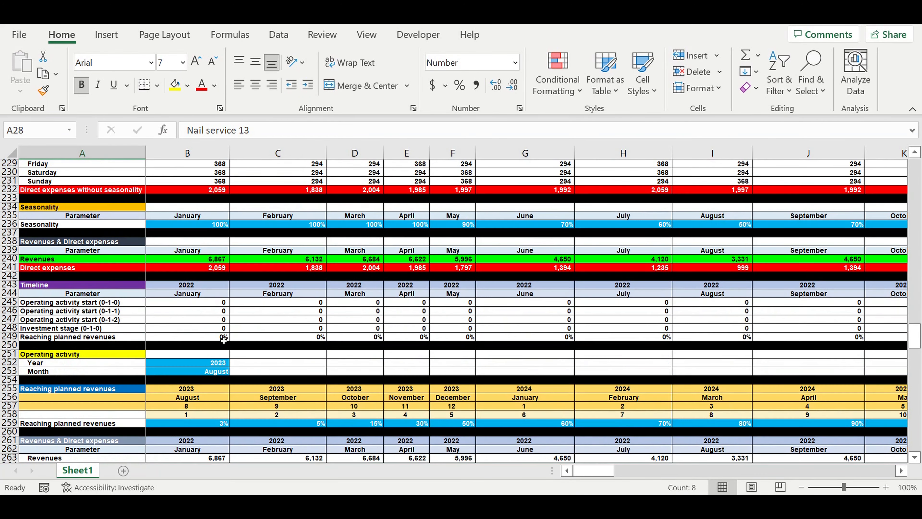
{"action": "scroll", "coordinate": [223, 340], "scroll_direction": "down", "scroll_amount": 9}
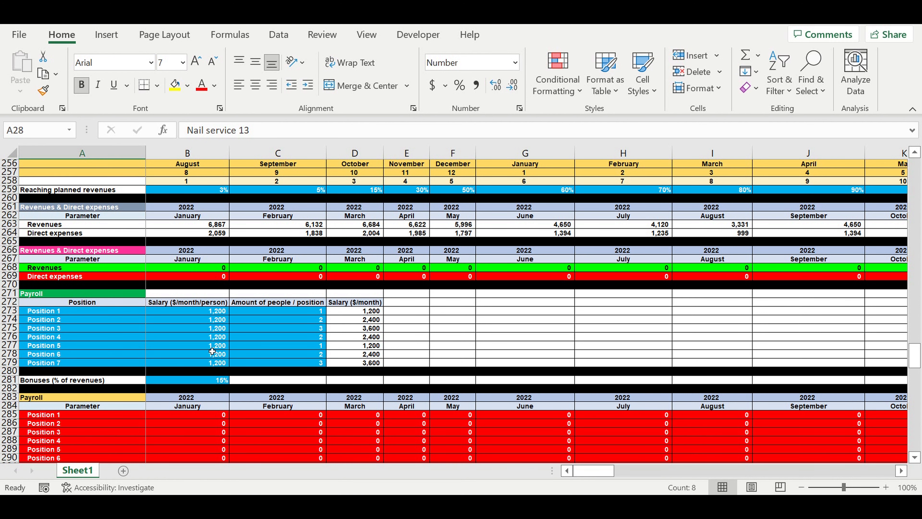
{"action": "left_click", "coordinate": [195, 337]}
{"action": "left_click_drag", "start_coordinate": [916, 356], "coordinate": [919, 441]}
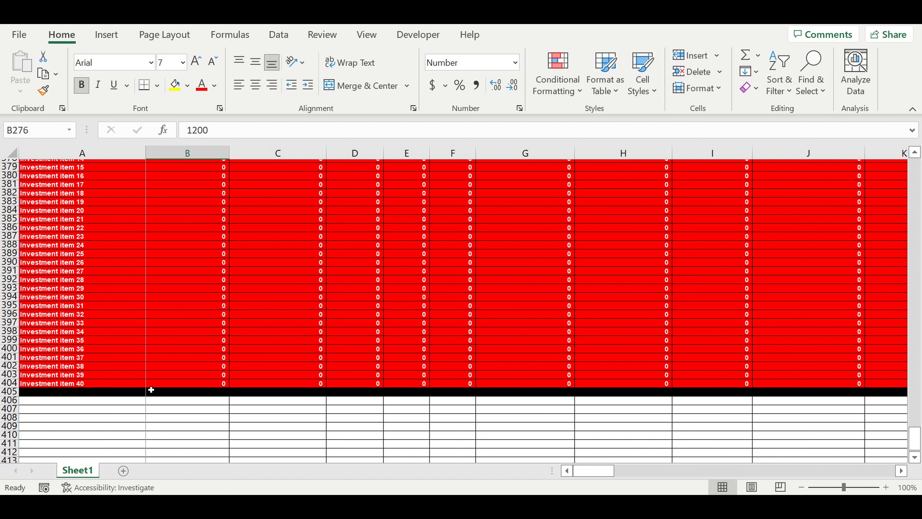
Step: Add a "Workplace amount" label in A406 below the investment plan and enter 7 in B406
{"action": "left_click", "coordinate": [133, 401]}
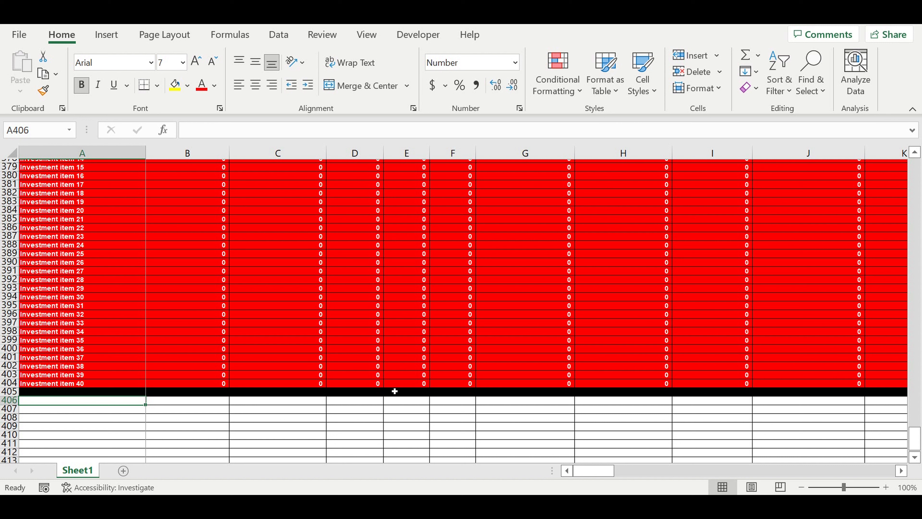
{"action": "type", "text": "W"}
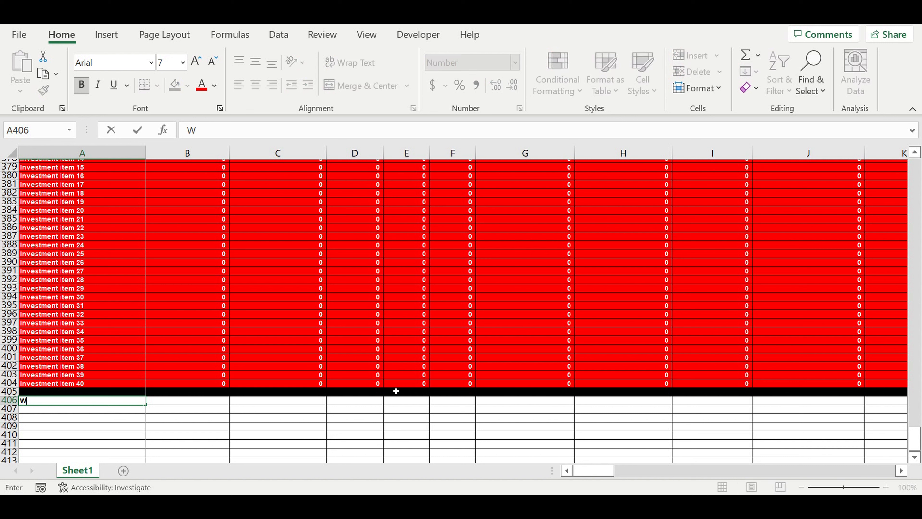
{"action": "type", "text": "orkplace amount"}
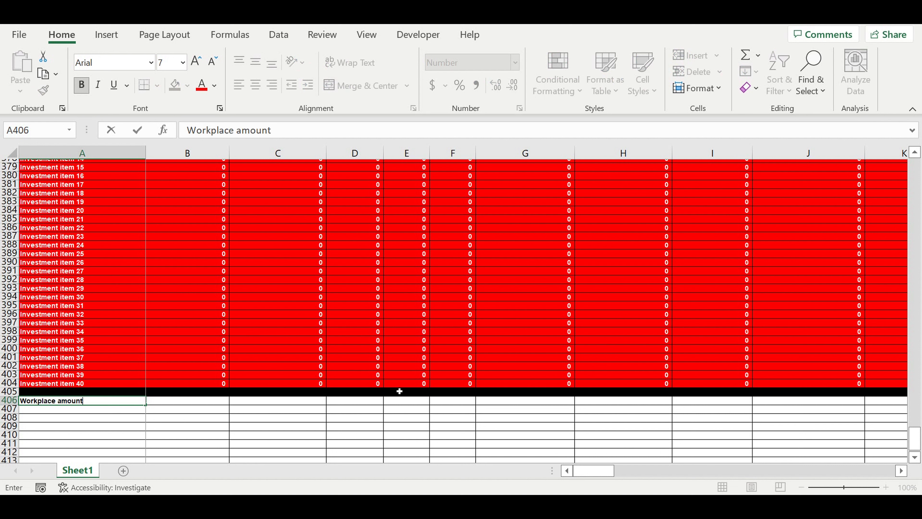
{"action": "key", "text": "Return"}
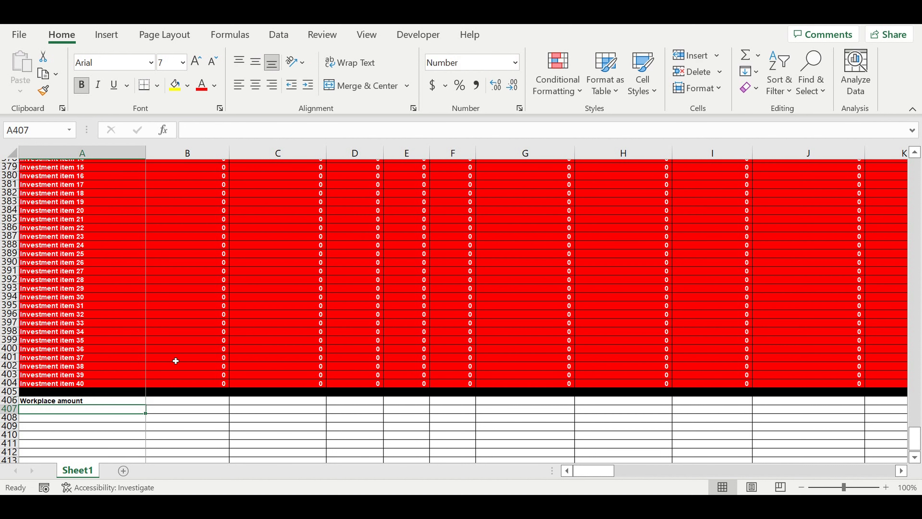
{"action": "left_click", "coordinate": [184, 401]}
{"action": "type", "text": "7"}
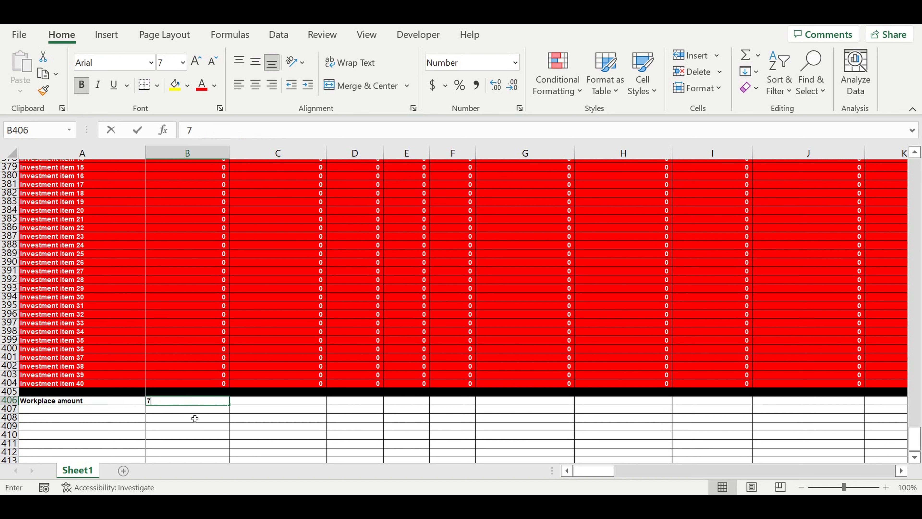
{"action": "left_click", "coordinate": [190, 417]}
Step: Format the workplace amount in B406 as an input cell with light blue fill and white font
{"action": "left_click", "coordinate": [203, 401]}
{"action": "left_click", "coordinate": [220, 86]}
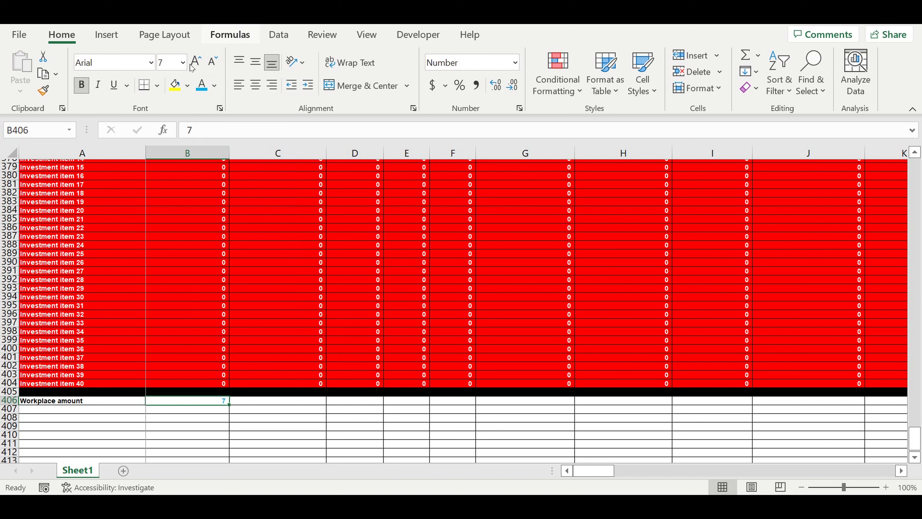
{"action": "left_click", "coordinate": [188, 86]}
{"action": "left_click", "coordinate": [250, 220]}
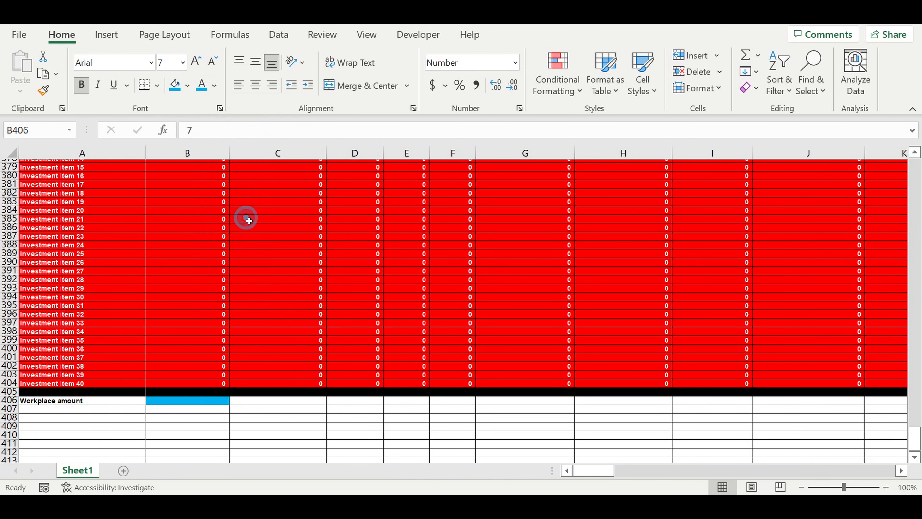
{"action": "left_click", "coordinate": [215, 87]}
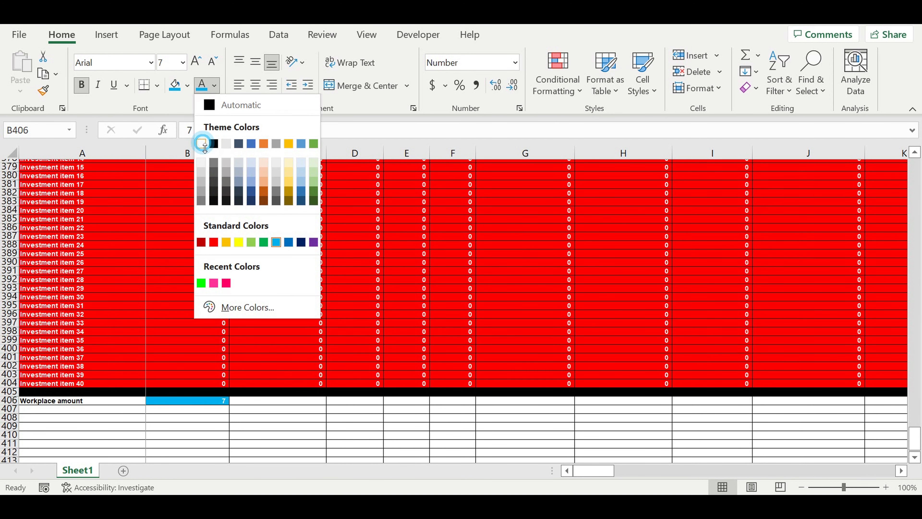
{"action": "left_click", "coordinate": [202, 142]}
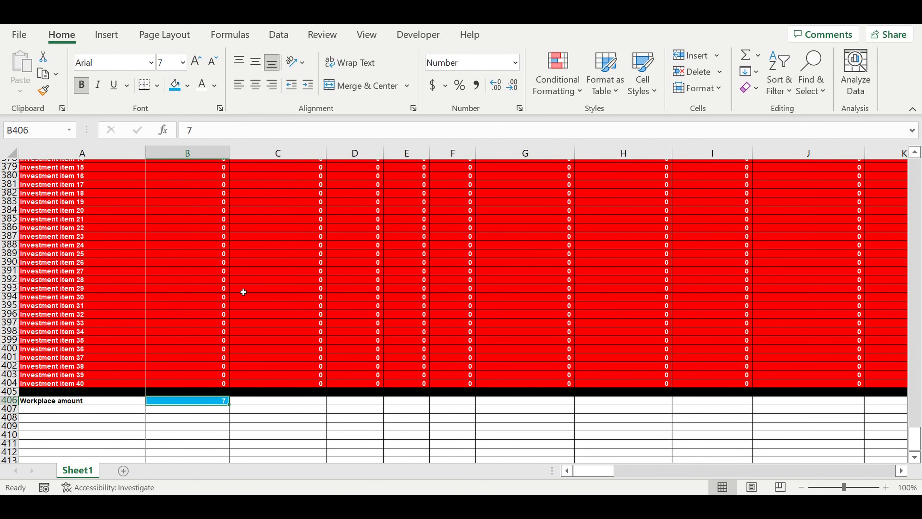
Step: Fill the whole of row 407 with black as a divider below the workplace amount
{"action": "left_click", "coordinate": [85, 417]}
{"action": "left_click", "coordinate": [9, 409]}
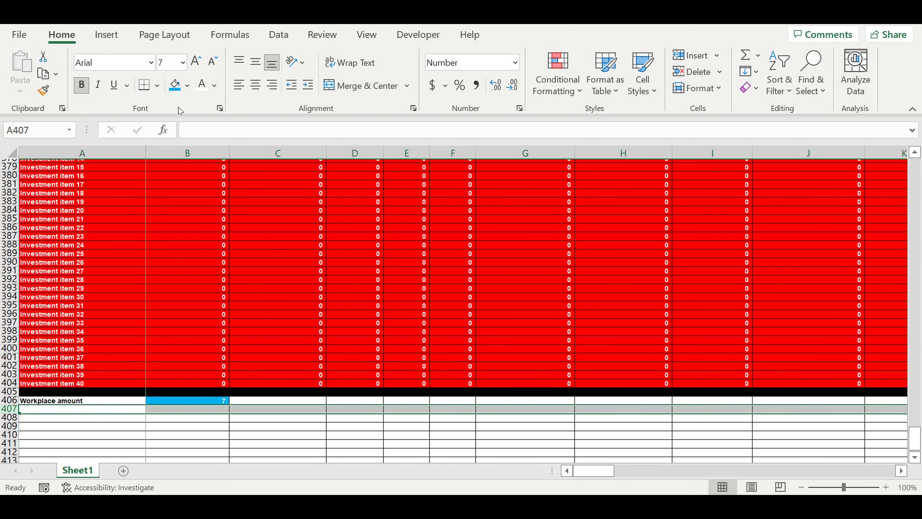
{"action": "left_click", "coordinate": [187, 85]}
{"action": "left_click", "coordinate": [189, 122]}
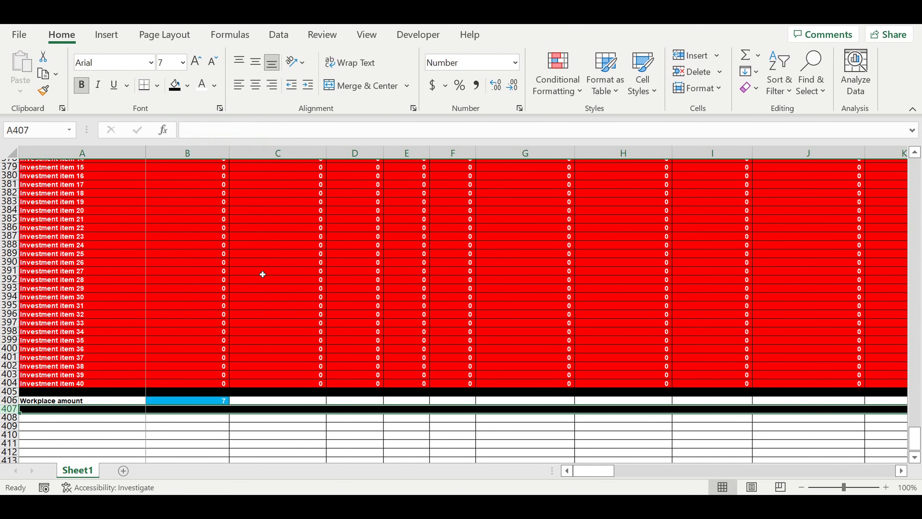
{"action": "left_click", "coordinate": [262, 271]}
{"action": "left_click", "coordinate": [214, 401]}
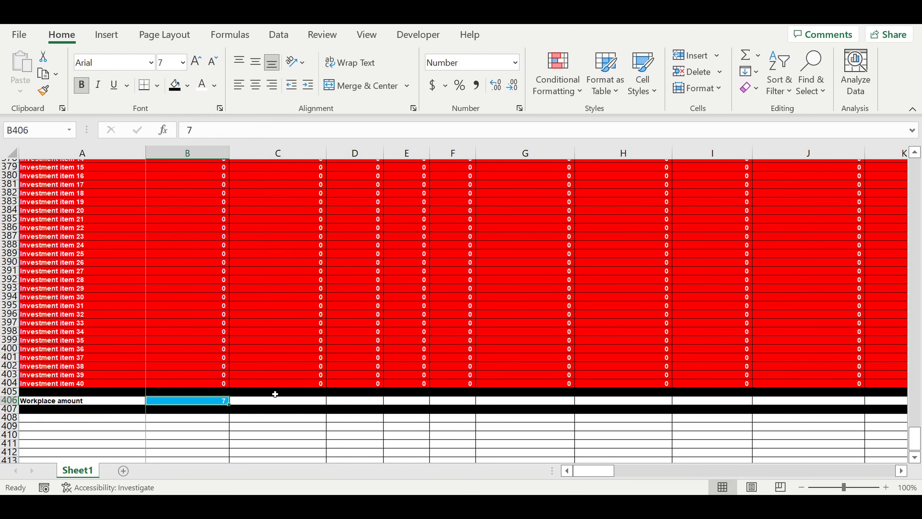
Step: Extend the January Revenues formula in B268 by multiplying it by the workplace amount in B406
{"action": "scroll", "coordinate": [269, 381], "scroll_direction": "up", "scroll_amount": 5}
{"action": "scroll", "coordinate": [253, 391], "scroll_direction": "down", "scroll_amount": 5}
{"action": "scroll", "coordinate": [222, 360], "scroll_direction": "up", "scroll_amount": 14}
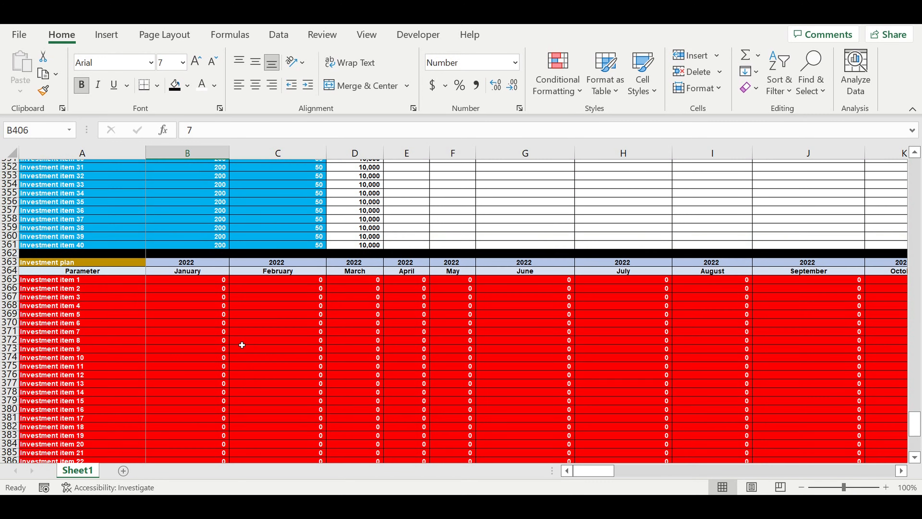
{"action": "scroll", "coordinate": [236, 334], "scroll_direction": "up", "scroll_amount": 20}
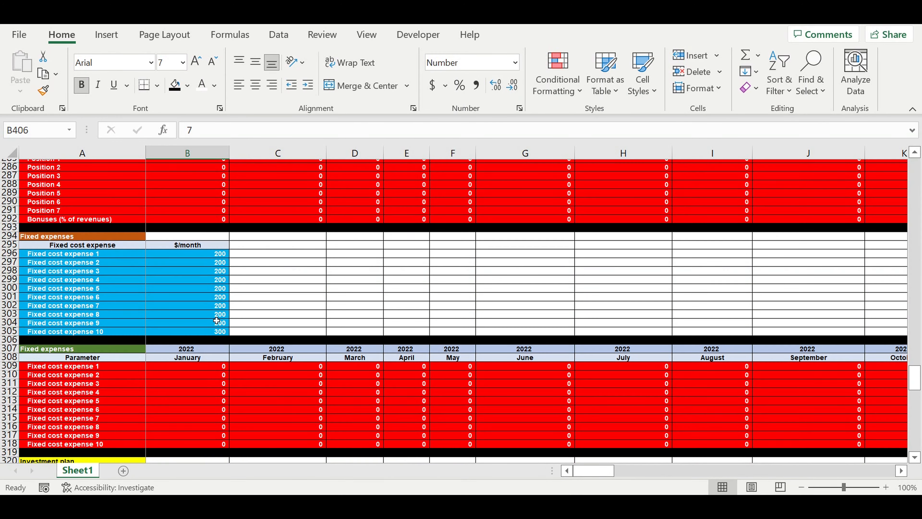
{"action": "scroll", "coordinate": [219, 323], "scroll_direction": "up", "scroll_amount": 10}
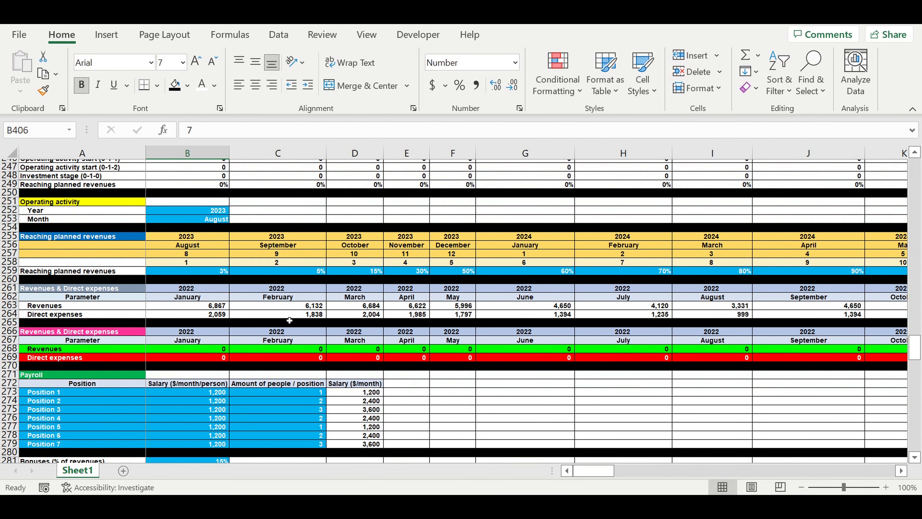
{"action": "left_click", "coordinate": [43, 333]}
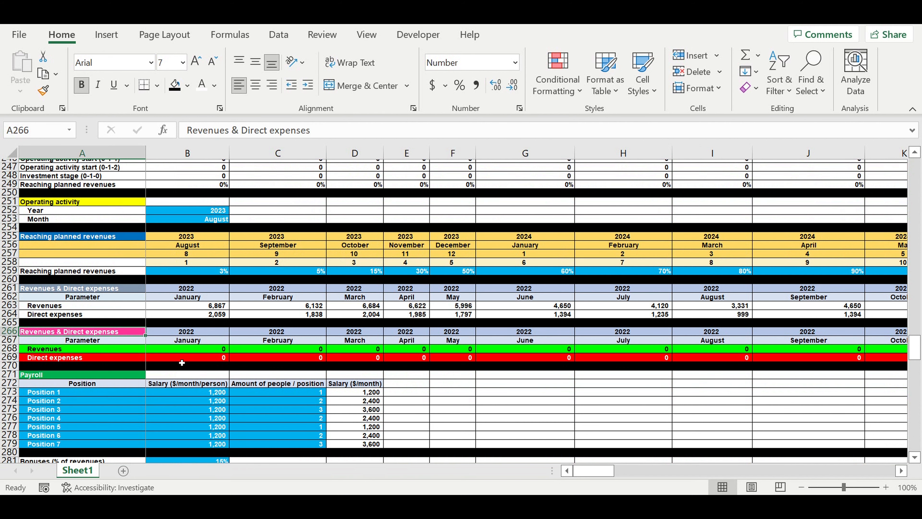
{"action": "left_click", "coordinate": [190, 349]}
{"action": "left_click", "coordinate": [267, 139]}
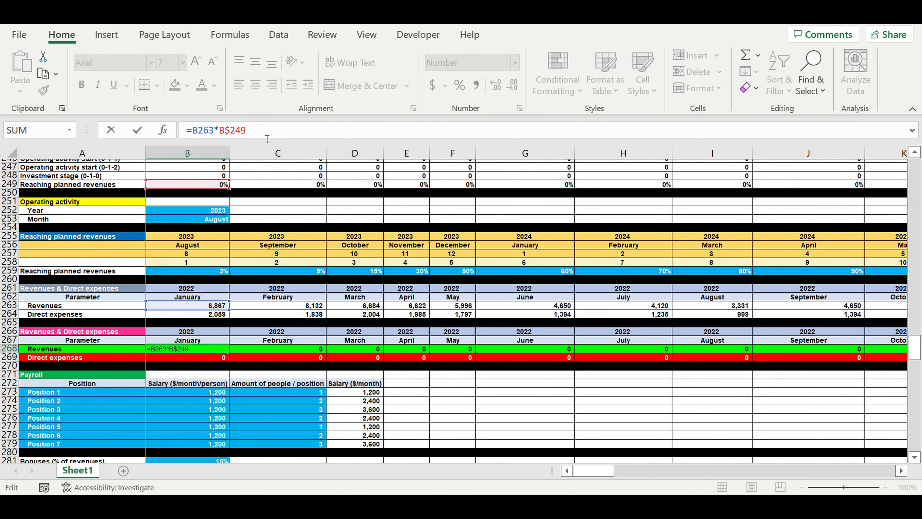
{"action": "type", "text": "*"}
{"action": "scroll", "coordinate": [289, 356], "scroll_direction": "down", "scroll_amount": 17}
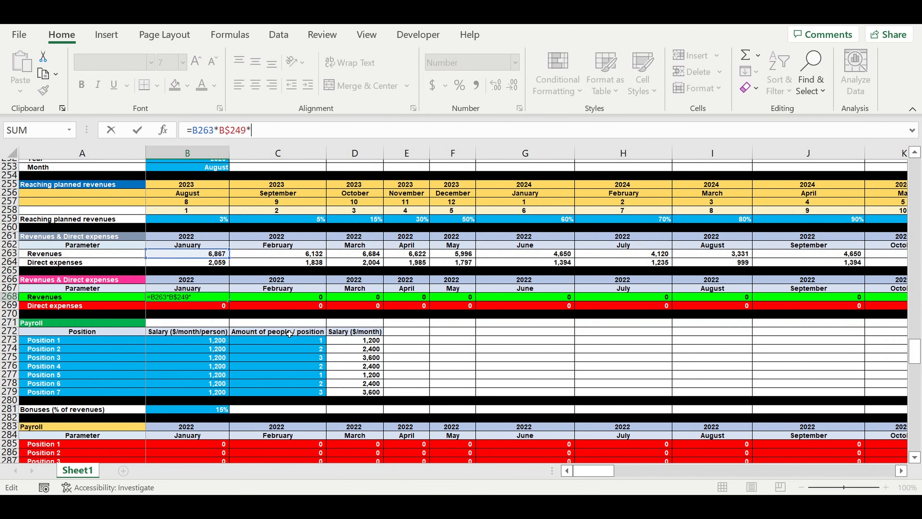
{"action": "scroll", "coordinate": [294, 319], "scroll_direction": "down", "scroll_amount": 20}
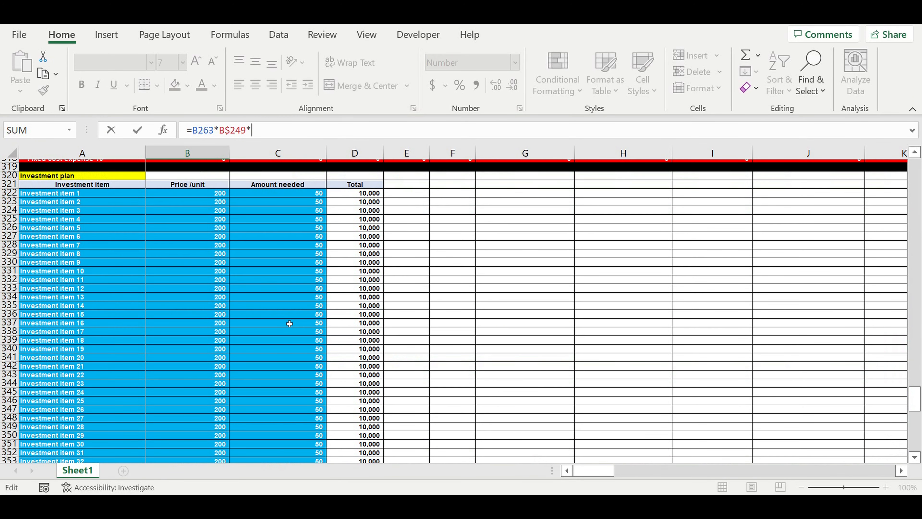
{"action": "scroll", "coordinate": [287, 320], "scroll_direction": "down", "scroll_amount": 9}
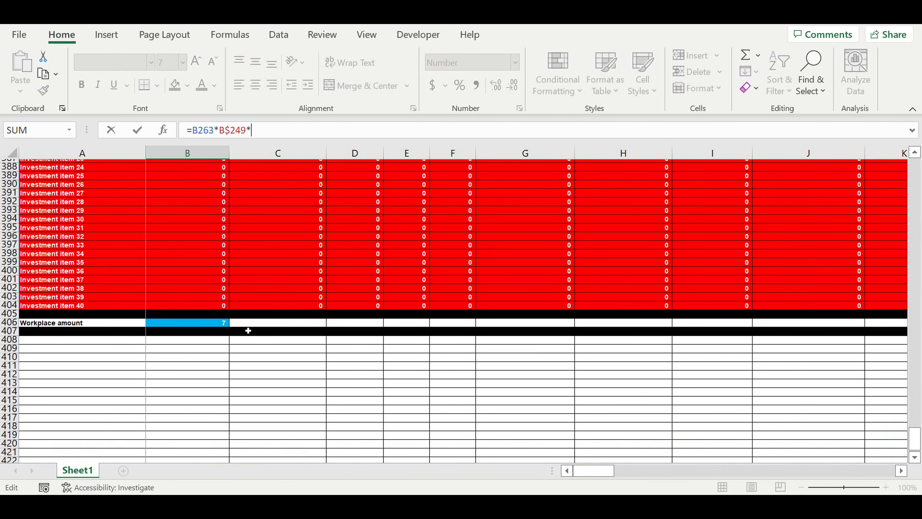
{"action": "left_click", "coordinate": [216, 324]}
Step: Make the B406 reference absolute in the Revenues formula and copy the *$B$406 term for reuse
{"action": "left_click", "coordinate": [255, 137]}
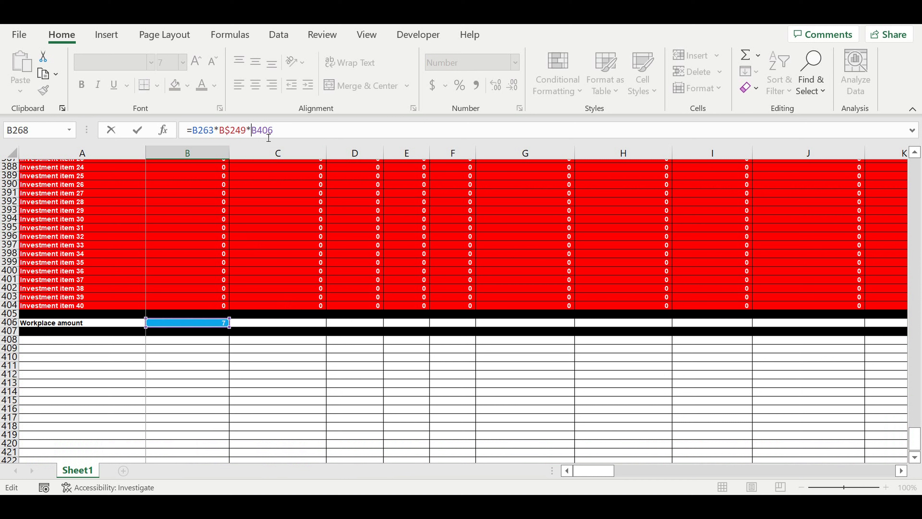
{"action": "type", "text": "$"}
{"action": "left_click", "coordinate": [262, 130]}
{"action": "type", "text": "$B$"}
{"action": "left_click_drag", "start_coordinate": [291, 130], "coordinate": [247, 134]}
{"action": "key", "text": "ctrl+c"}
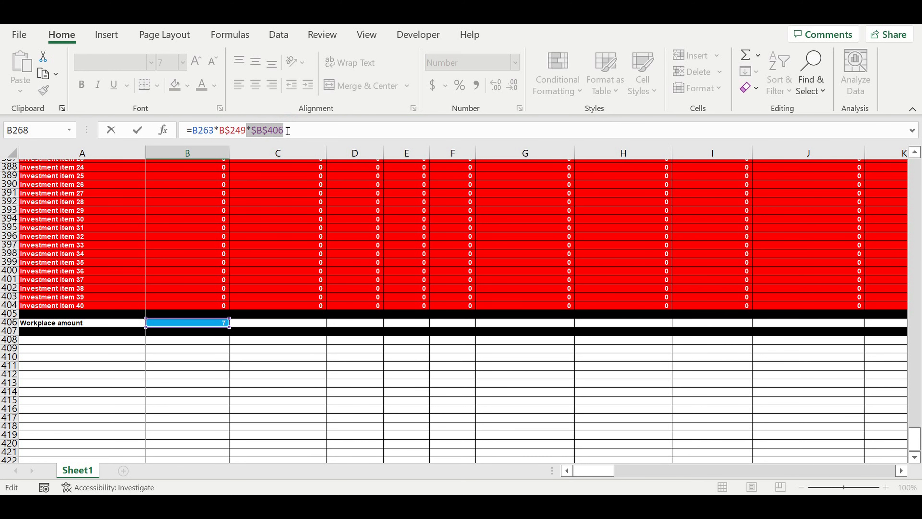
{"action": "key", "text": "Return"}
Step: Append *$B$406 to the January Direct expenses formula in B269
{"action": "scroll", "coordinate": [371, 240], "scroll_direction": "up", "scroll_amount": 3}
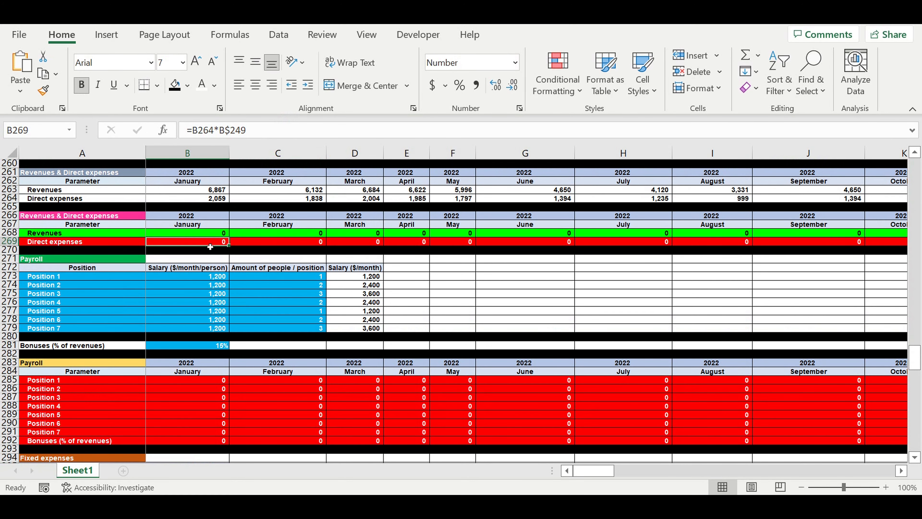
{"action": "left_click", "coordinate": [263, 138]}
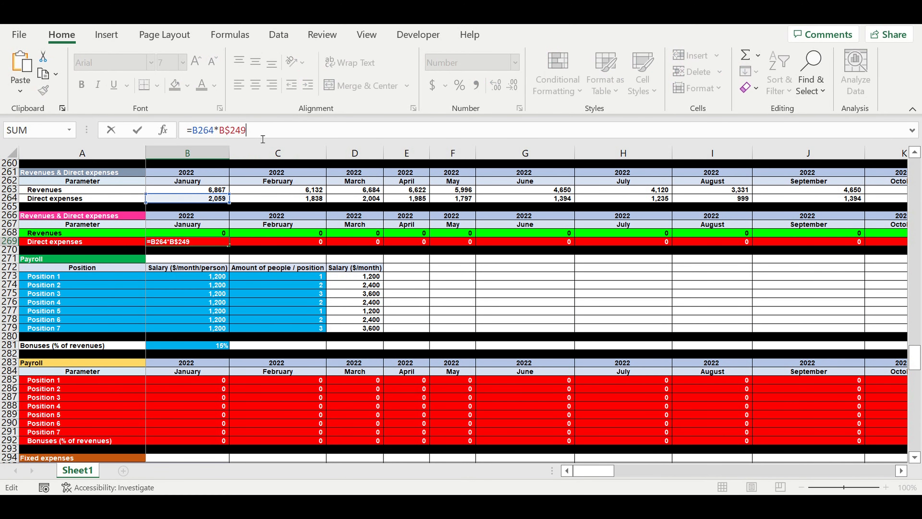
{"action": "type", "text": "*$B$406"}
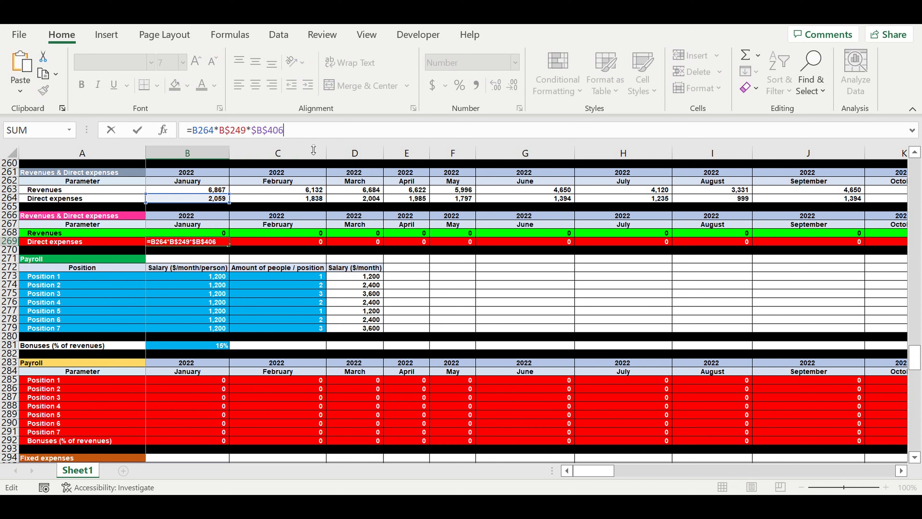
{"action": "key", "text": "Return"}
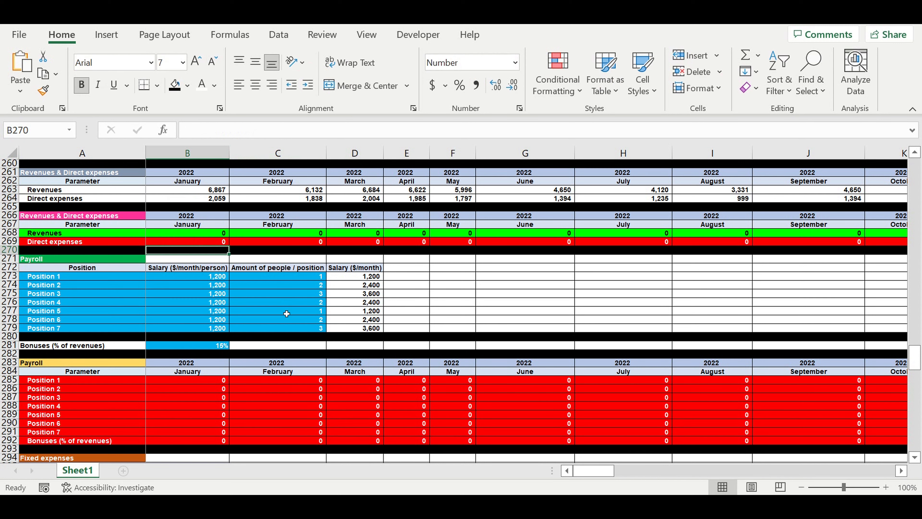
Step: Append *$B$406 to the January payroll formula for Position 1 in B285 and reselect that cell
{"action": "left_click", "coordinate": [204, 384]}
{"action": "left_click", "coordinate": [272, 131]}
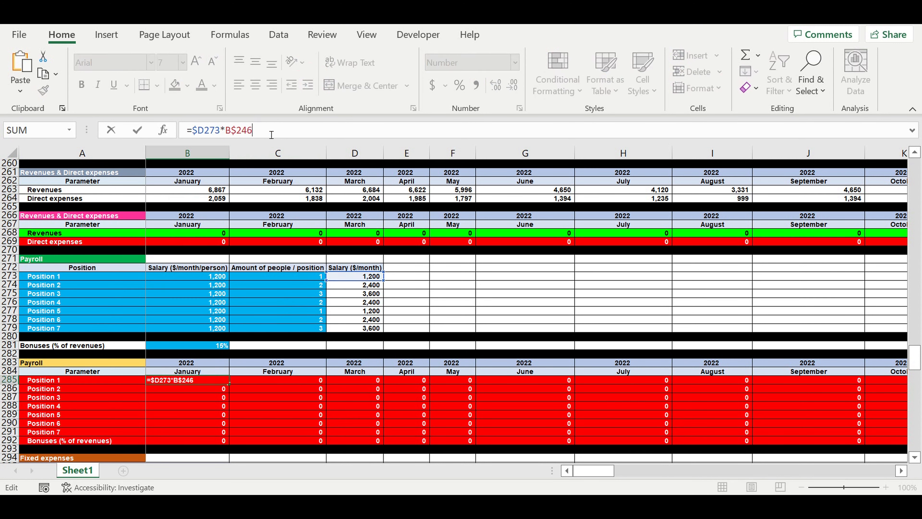
{"action": "type", "text": "*$B$406"}
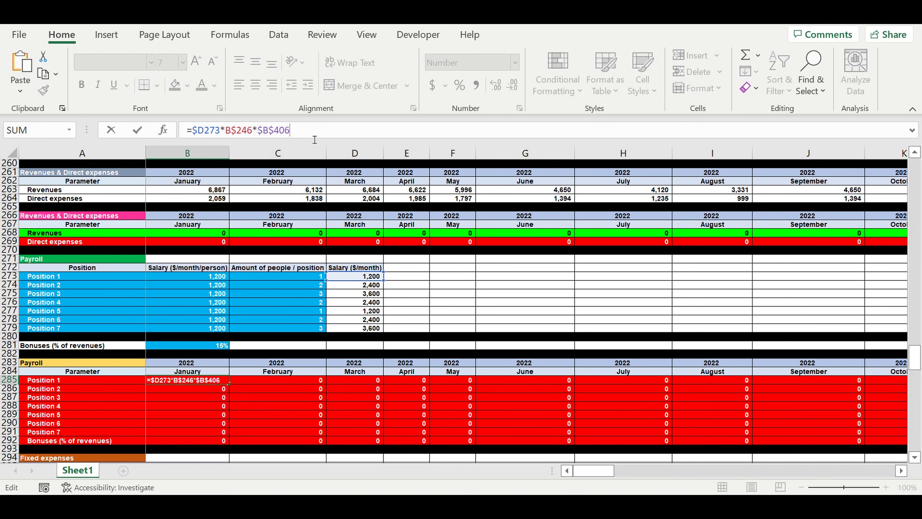
{"action": "key", "text": "Return"}
{"action": "scroll", "coordinate": [251, 307], "scroll_direction": "down", "scroll_amount": 3}
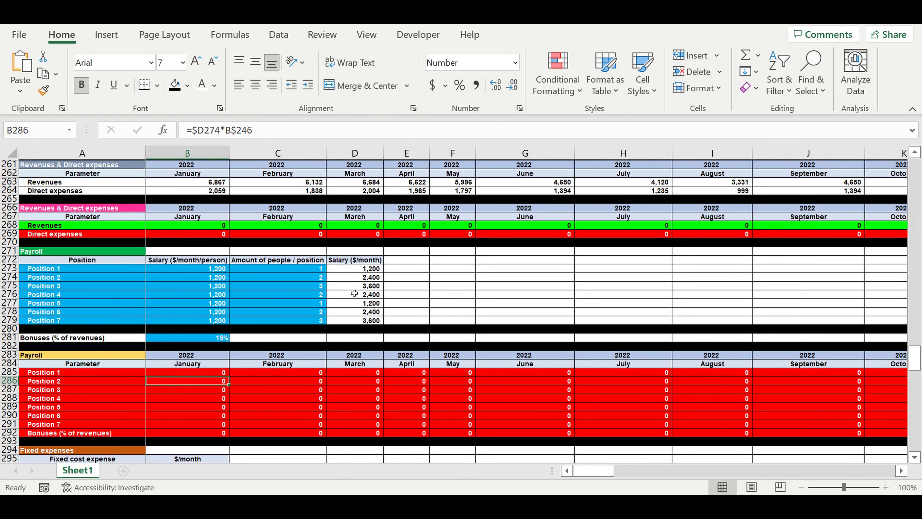
{"action": "left_click", "coordinate": [214, 303]}
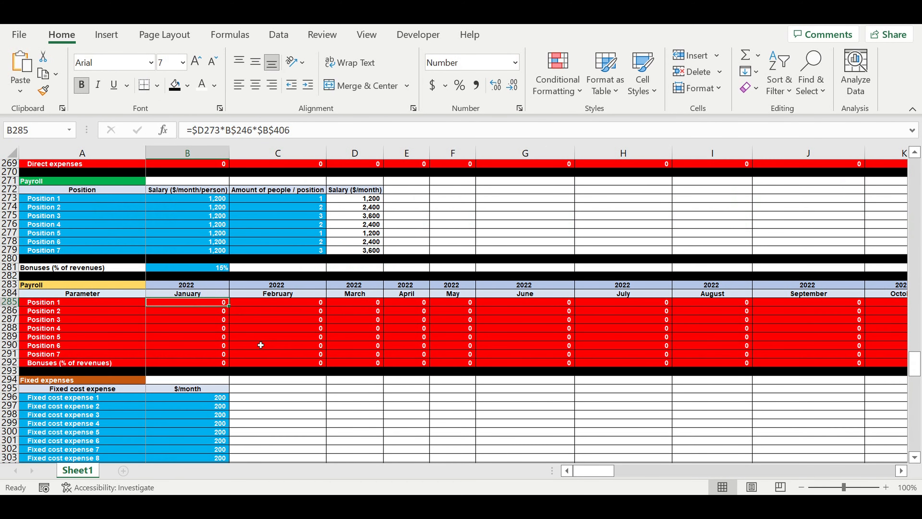
Step: Append *$B$406 to the January formula for Fixed cost expense 1 in B309
{"action": "scroll", "coordinate": [259, 352], "scroll_direction": "down", "scroll_amount": 4}
{"action": "scroll", "coordinate": [260, 352], "scroll_direction": "down", "scroll_amount": 3}
{"action": "left_click", "coordinate": [198, 329]}
{"action": "left_click", "coordinate": [271, 138]}
{"action": "key", "text": "F4"}
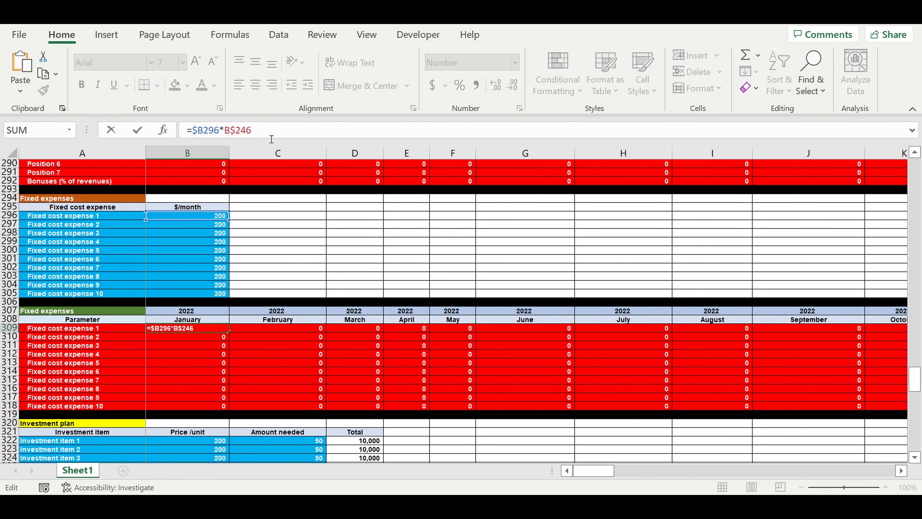
{"action": "type", "text": "*$B$406"}
{"action": "key", "text": "Return"}
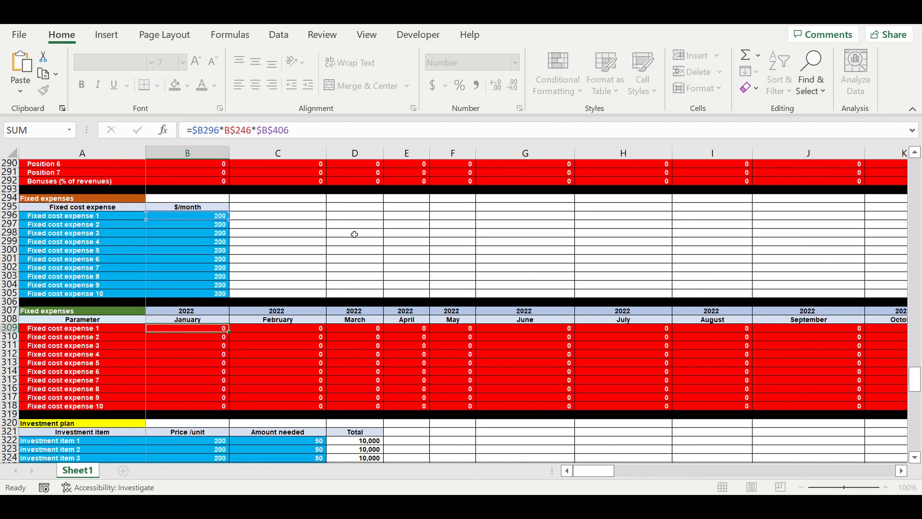
Step: Append *$B$406 to the January investment plan formula for Investment item 1 in B365
{"action": "scroll", "coordinate": [300, 313], "scroll_direction": "down", "scroll_amount": 5}
{"action": "scroll", "coordinate": [300, 313], "scroll_direction": "down", "scroll_amount": 10}
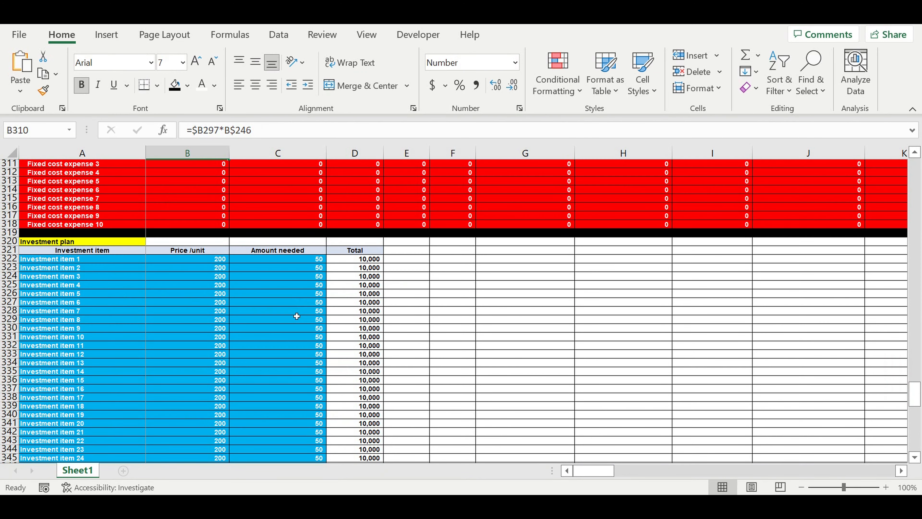
{"action": "scroll", "coordinate": [298, 312], "scroll_direction": "down", "scroll_amount": 3}
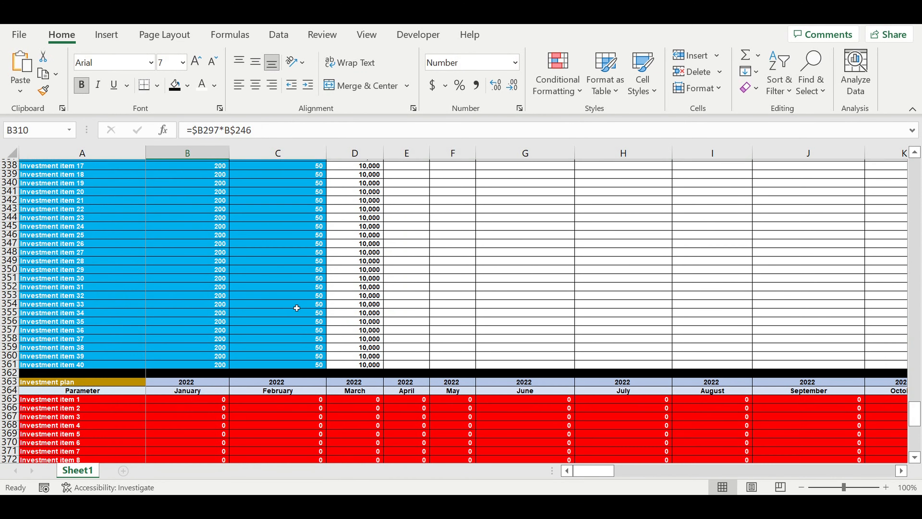
{"action": "left_click", "coordinate": [199, 344]}
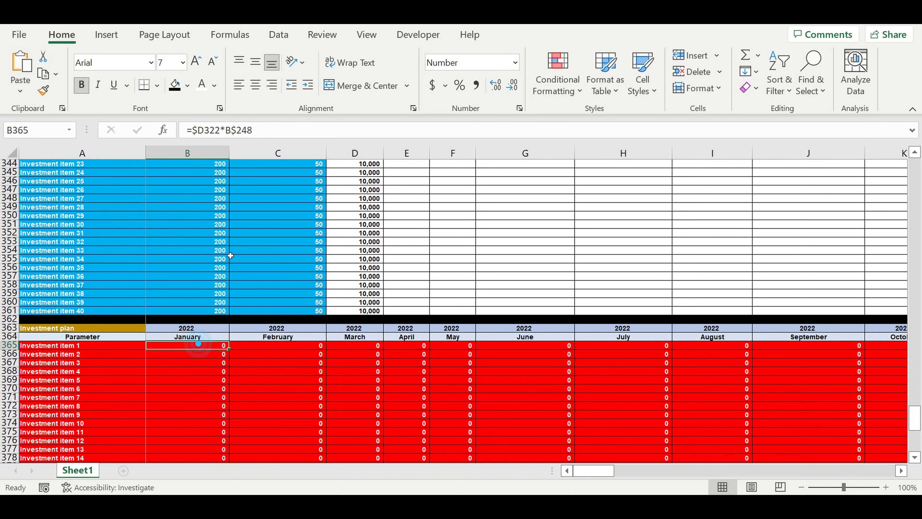
{"action": "left_click", "coordinate": [269, 130]}
{"action": "key", "text": "ctrl+v"}
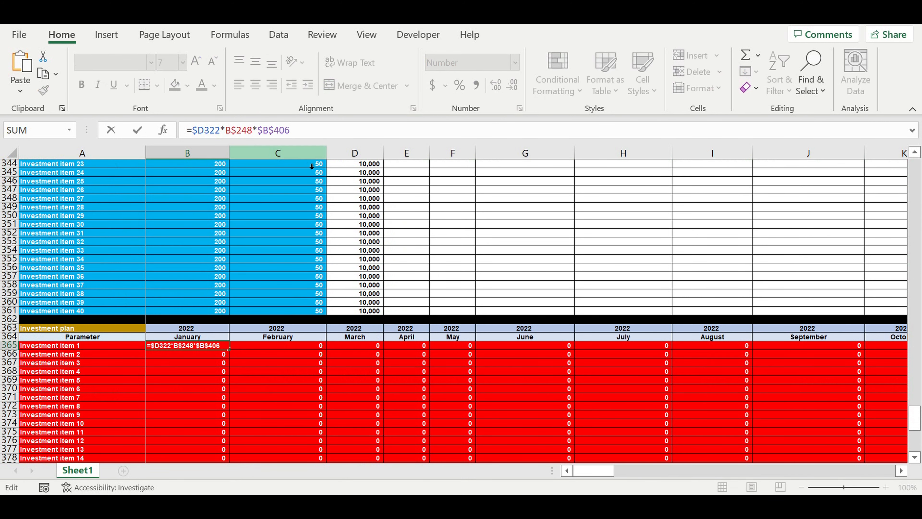
{"action": "key", "text": "Return"}
Step: Fill the January Revenues and Direct expenses formulas in B268:B269 across to December 2031 in column DQ
{"action": "scroll", "coordinate": [301, 347], "scroll_direction": "down", "scroll_amount": 9}
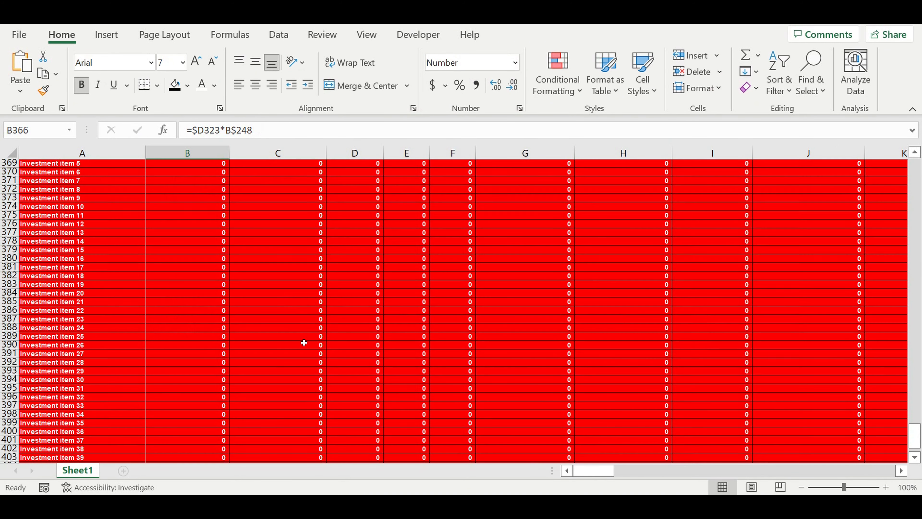
{"action": "scroll", "coordinate": [298, 311], "scroll_direction": "up", "scroll_amount": 20}
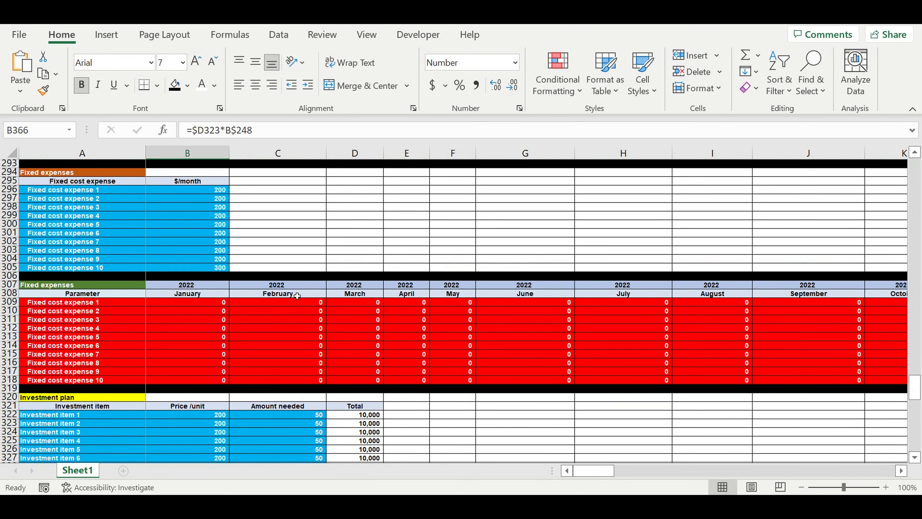
{"action": "scroll", "coordinate": [296, 292], "scroll_direction": "up", "scroll_amount": 2}
{"action": "scroll", "coordinate": [297, 291], "scroll_direction": "down", "scroll_amount": 6}
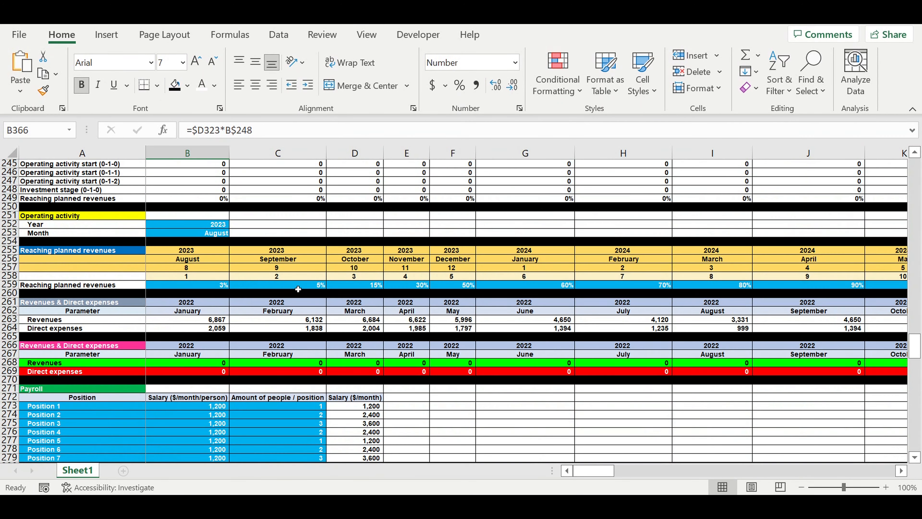
{"action": "left_click", "coordinate": [202, 356]}
{"action": "left_click", "coordinate": [216, 364]}
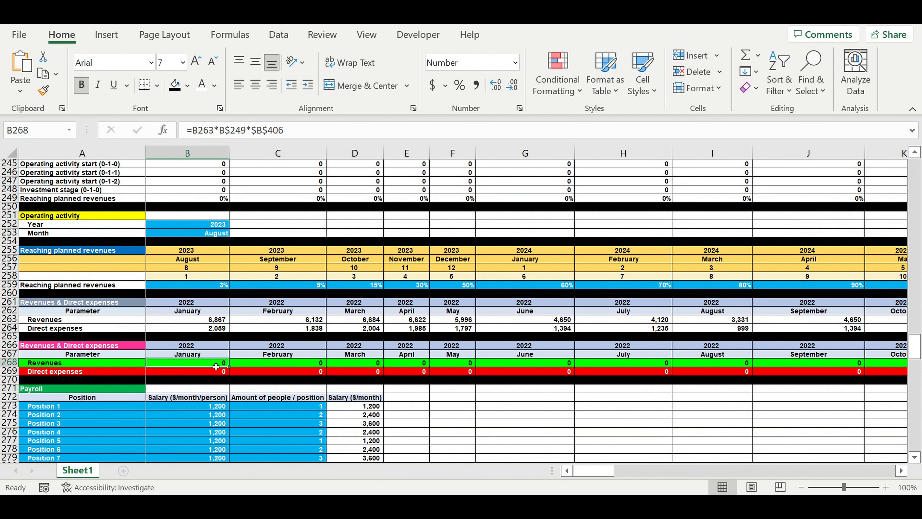
{"action": "left_click", "coordinate": [217, 371]}
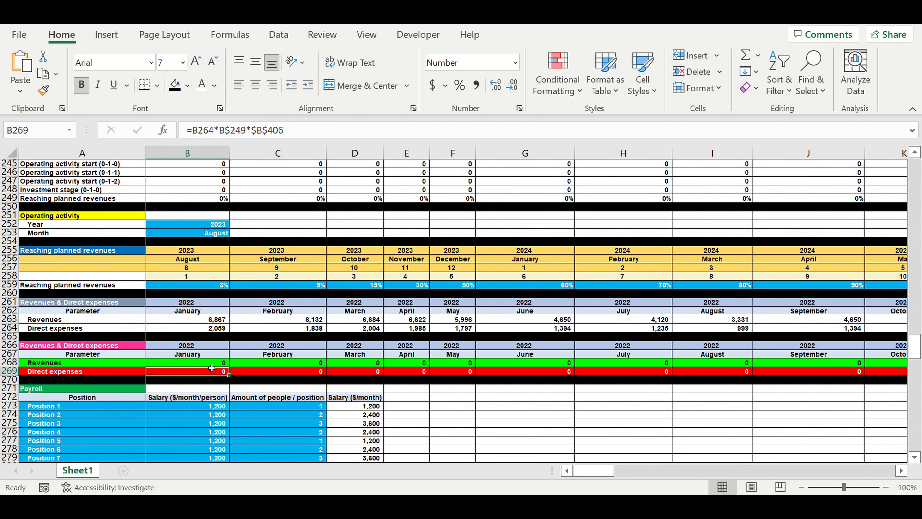
{"action": "left_click_drag", "start_coordinate": [208, 368], "coordinate": [839, 394]}
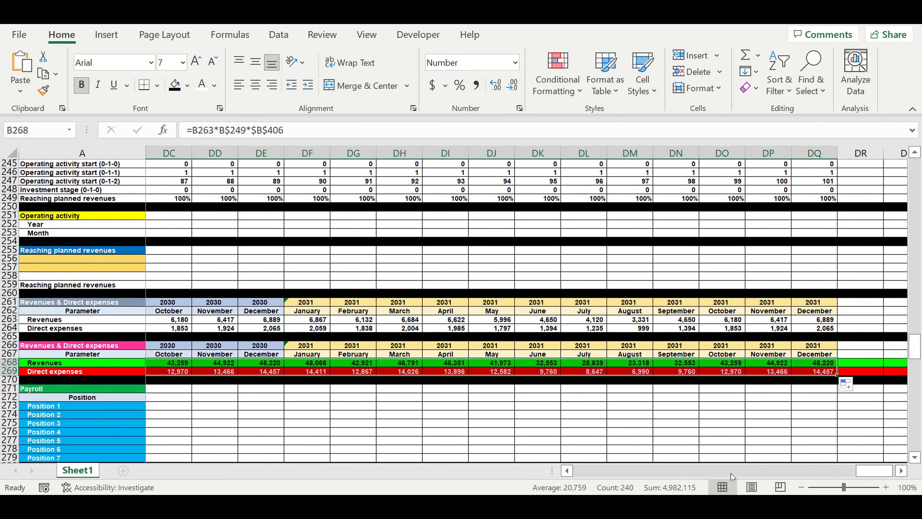
Step: Fill the Position 1 payroll formula in B285 down to Position 7 and across to December 2031
{"action": "left_click_drag", "start_coordinate": [874, 474], "coordinate": [503, 445]}
{"action": "scroll", "coordinate": [403, 365], "scroll_direction": "down", "scroll_amount": 5}
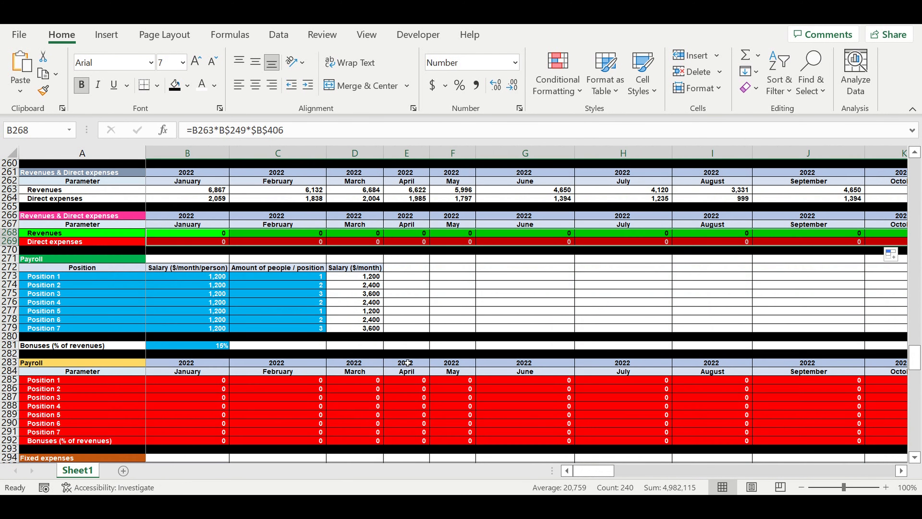
{"action": "left_click", "coordinate": [207, 382]}
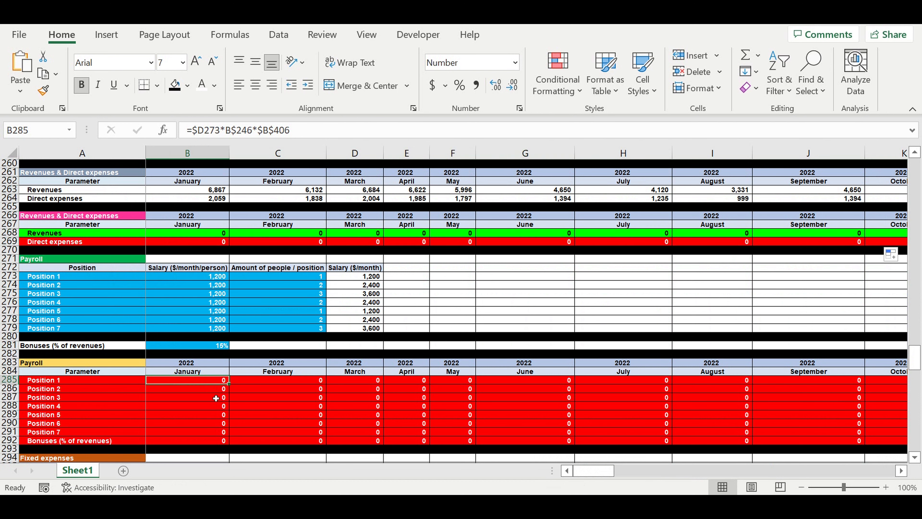
{"action": "left_click_drag", "start_coordinate": [232, 389], "coordinate": [823, 430]}
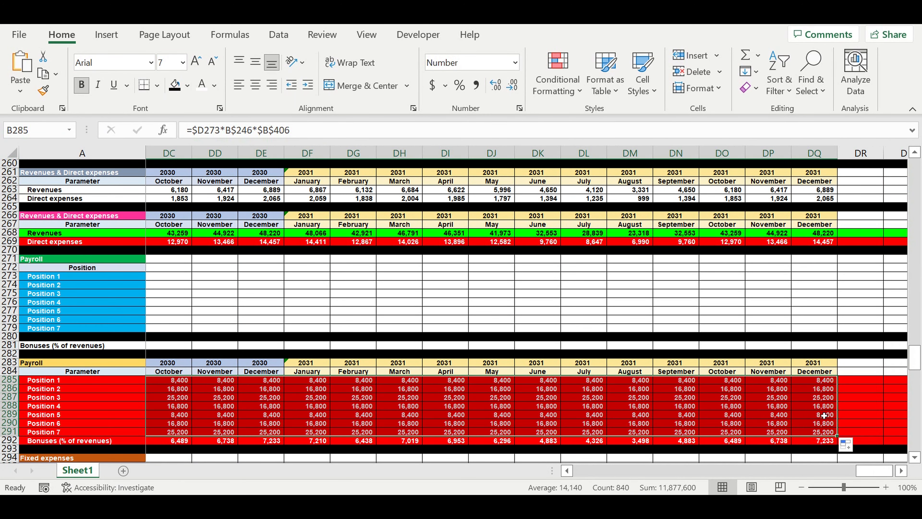
{"action": "left_click", "coordinate": [755, 433]}
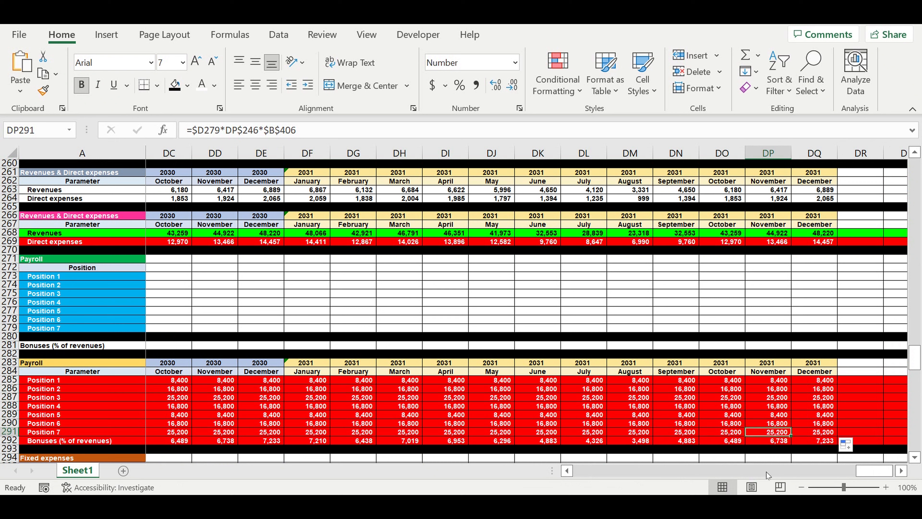
Step: Fill the fixed expenses formula in B309 down to Fixed cost expense 10 and across to December 2031
{"action": "left_click_drag", "start_coordinate": [861, 470], "coordinate": [508, 471]}
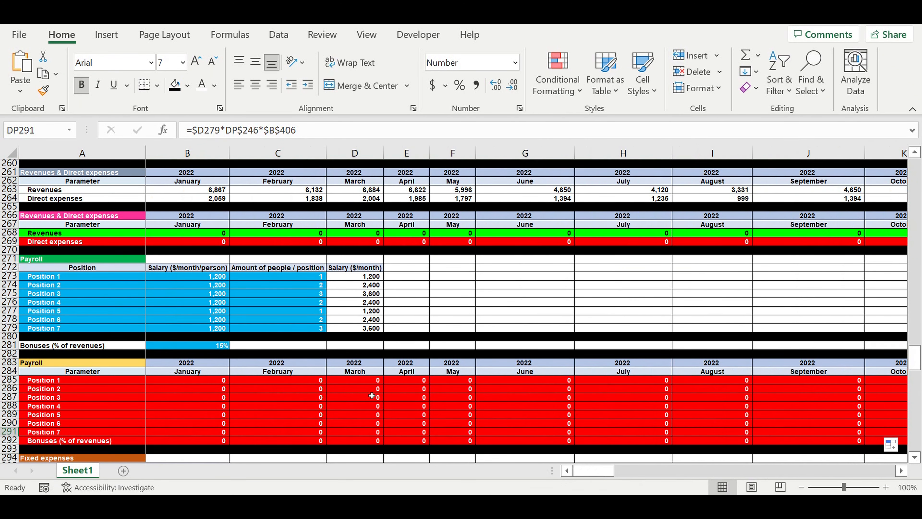
{"action": "scroll", "coordinate": [206, 374], "scroll_direction": "down", "scroll_amount": 4}
{"action": "scroll", "coordinate": [204, 377], "scroll_direction": "down", "scroll_amount": 5}
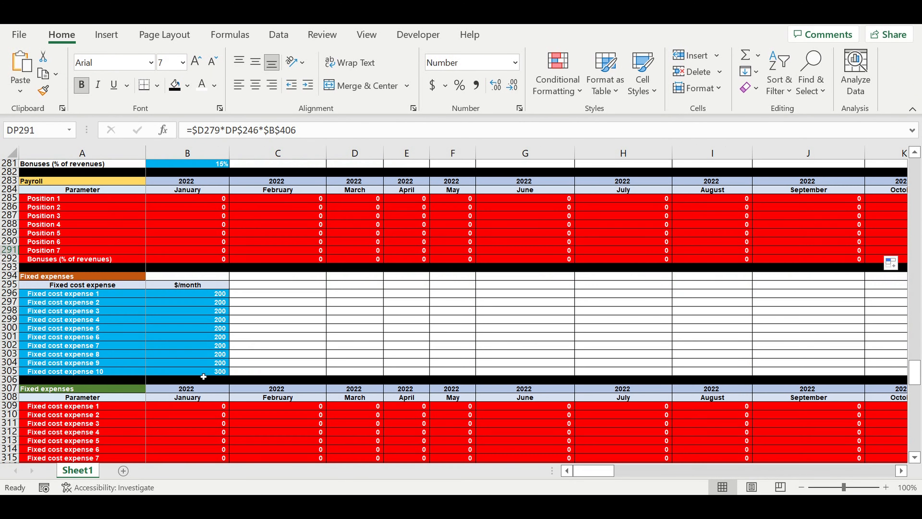
{"action": "left_click", "coordinate": [208, 356]}
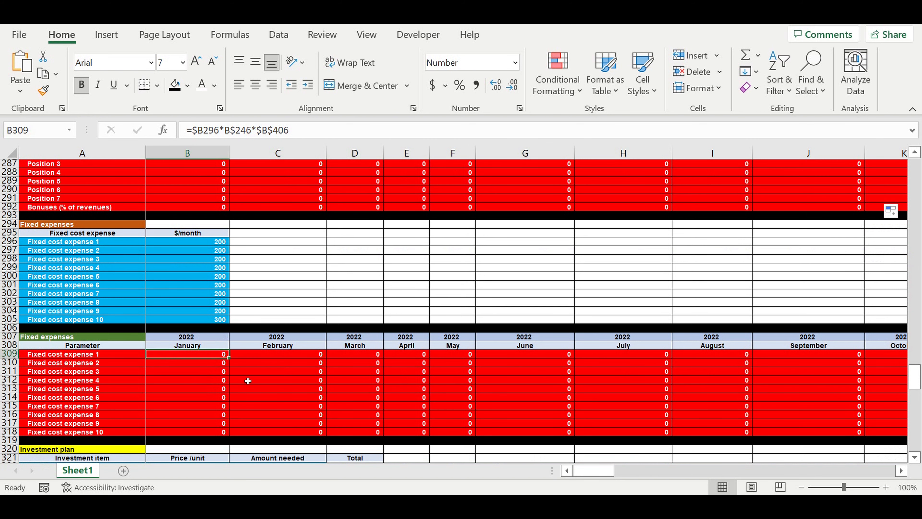
{"action": "left_click_drag", "start_coordinate": [228, 357], "coordinate": [709, 389]}
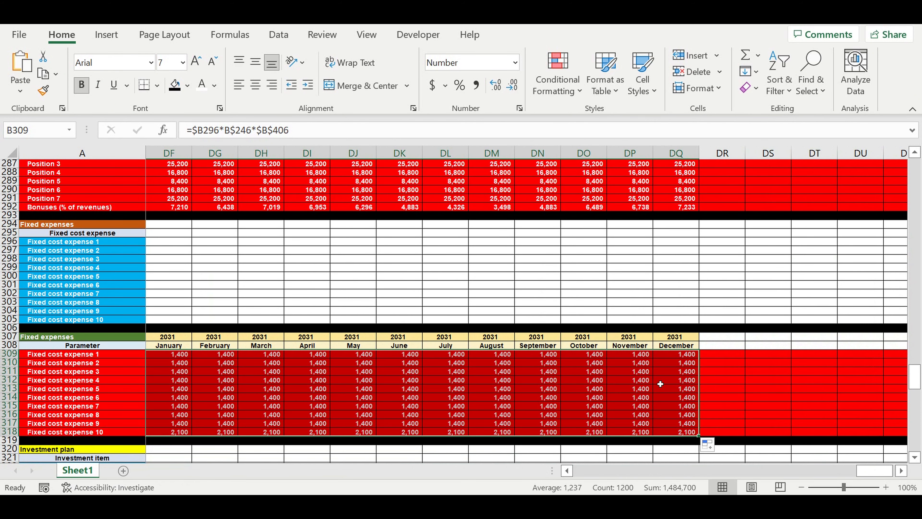
{"action": "left_click", "coordinate": [639, 380]}
Step: Fill the investment plan formula in B365 down to Investment item 40 and across to December 2031
{"action": "left_click_drag", "start_coordinate": [874, 470], "coordinate": [593, 470]}
{"action": "scroll", "coordinate": [343, 378], "scroll_direction": "down", "scroll_amount": 18}
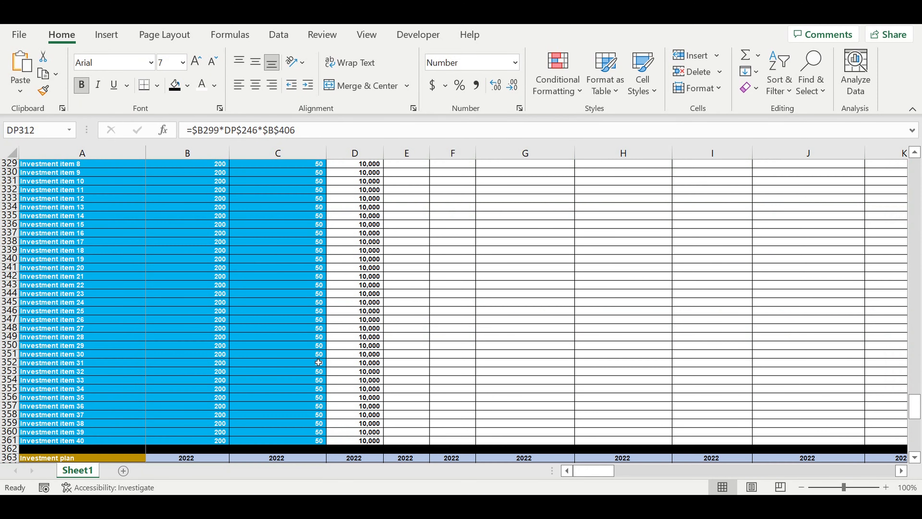
{"action": "left_click", "coordinate": [200, 374]}
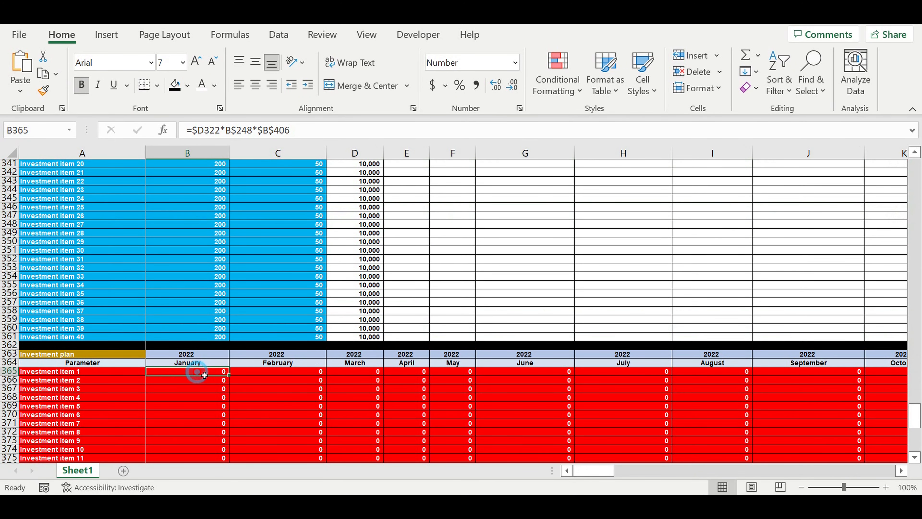
{"action": "scroll", "coordinate": [283, 325], "scroll_direction": "down", "scroll_amount": 5}
{"action": "mouse_move", "coordinate": [230, 251]}
{"action": "left_mouse_down"}
{"action": "mouse_move", "coordinate": [227, 462]}
{"action": "mouse_move", "coordinate": [233, 436]}
{"action": "mouse_move", "coordinate": [825, 441]}
{"action": "mouse_move", "coordinate": [896, 471]}
{"action": "mouse_move", "coordinate": [873, 441]}
{"action": "mouse_move", "coordinate": [843, 432]}
{"action": "left_mouse_up"}
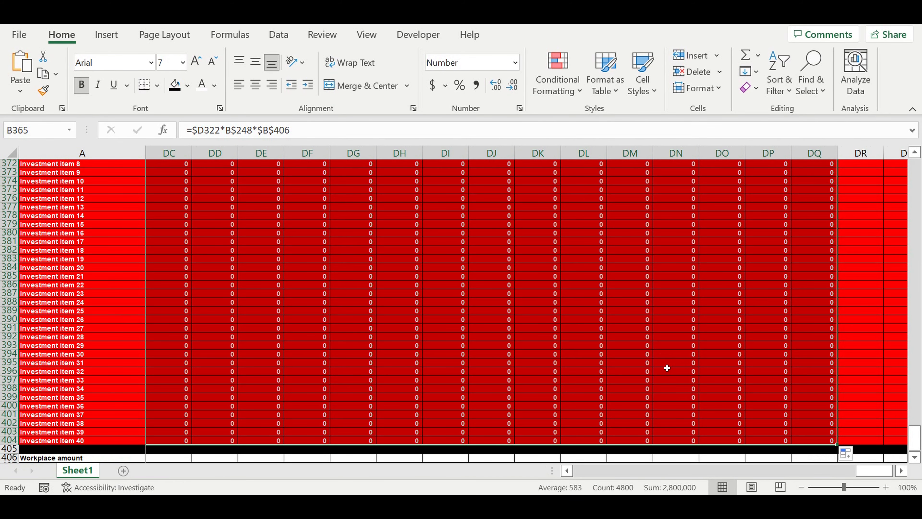
{"action": "left_click", "coordinate": [667, 366]}
Step: Copy the Investment plan header rows 363:364 and paste them at A408, below the workplace amount section
{"action": "left_click_drag", "start_coordinate": [872, 471], "coordinate": [598, 474]}
{"action": "scroll", "coordinate": [412, 402], "scroll_direction": "down", "scroll_amount": 6}
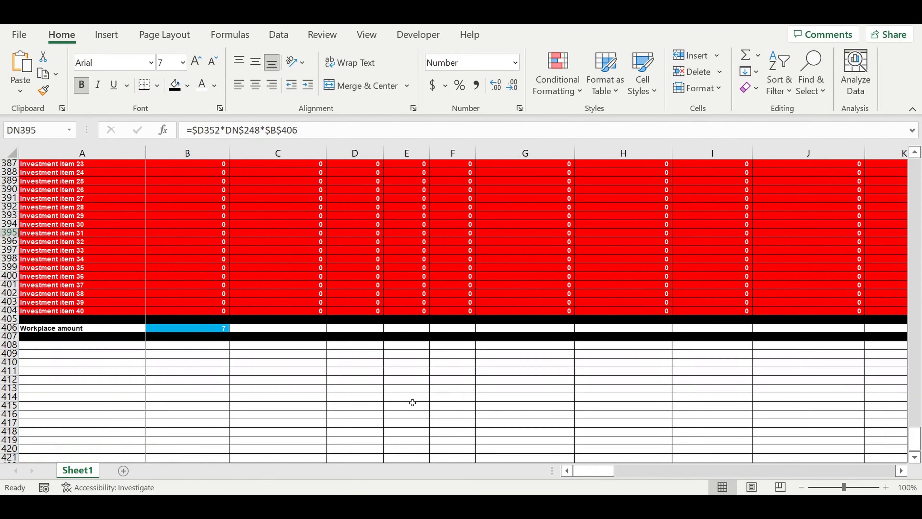
{"action": "left_click", "coordinate": [280, 371]}
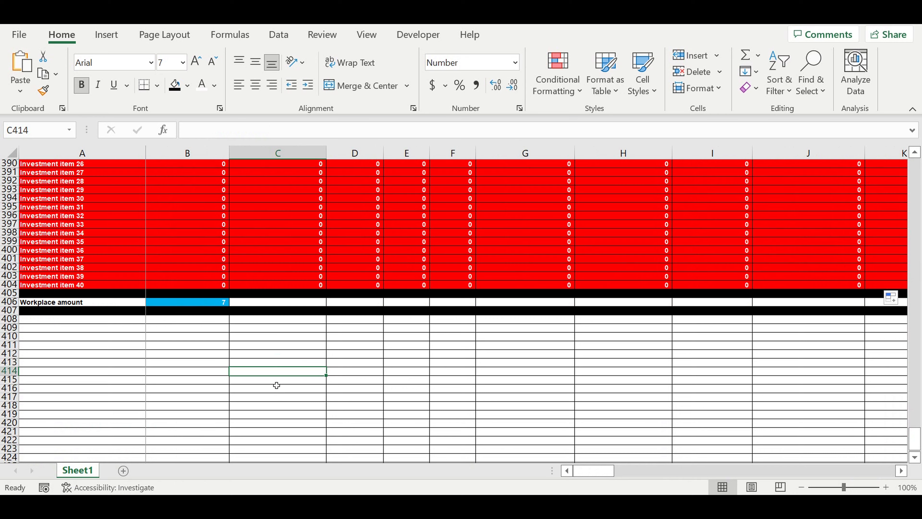
{"action": "scroll", "coordinate": [276, 385], "scroll_direction": "up", "scroll_amount": 15}
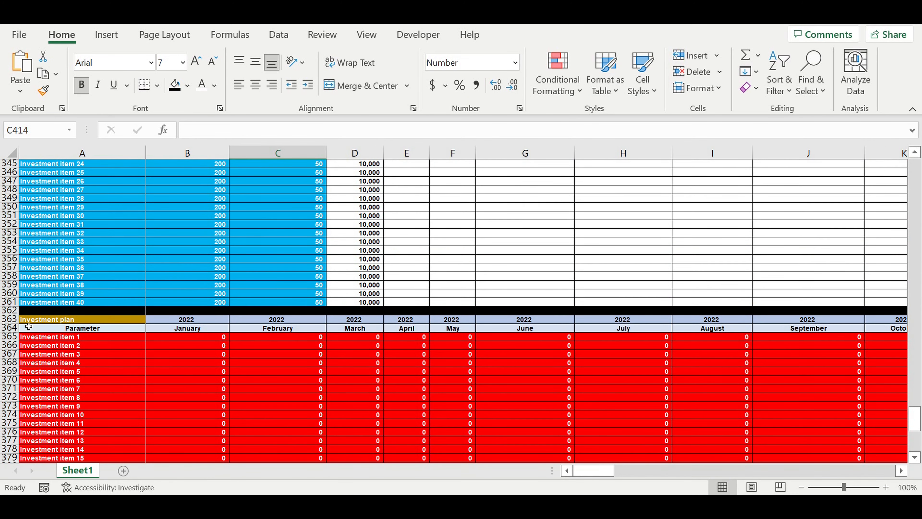
{"action": "left_click_drag", "start_coordinate": [9, 319], "coordinate": [17, 332]}
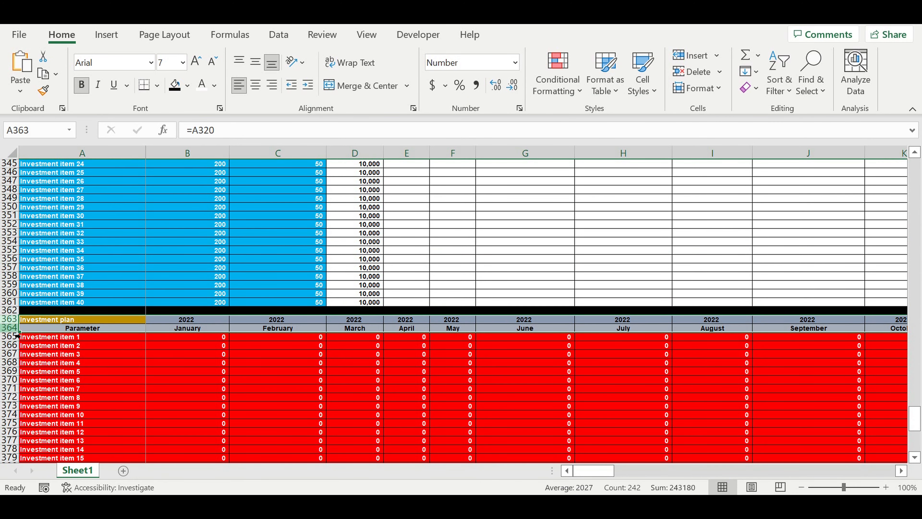
{"action": "key", "text": "ctrl+c"}
{"action": "scroll", "coordinate": [117, 355], "scroll_direction": "down", "scroll_amount": 15}
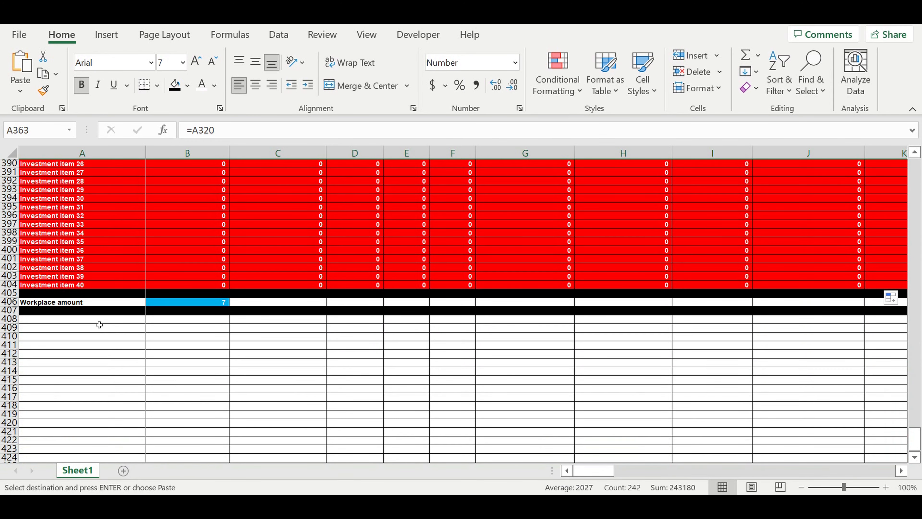
{"action": "left_click", "coordinate": [99, 322]}
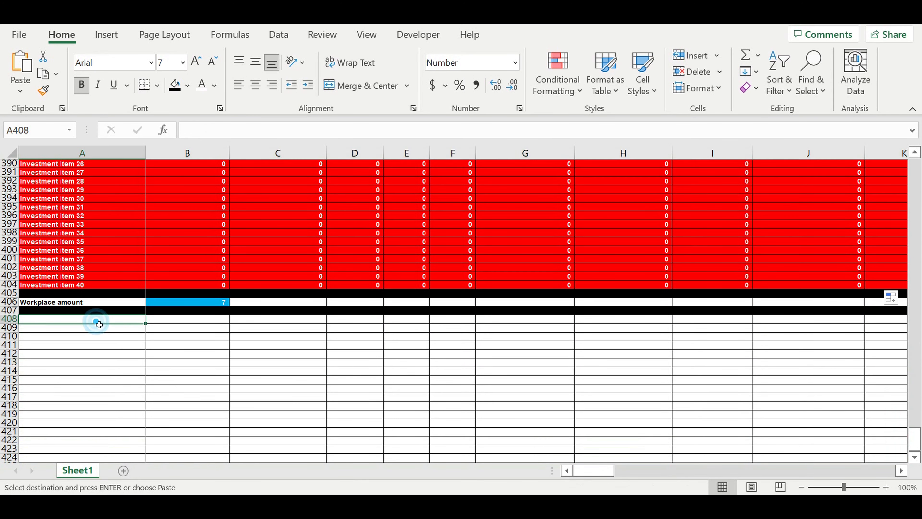
{"action": "key", "text": "ctrl+v"}
Step: Link the January year header in B408 to the investment plan's year with =B363
{"action": "left_click", "coordinate": [203, 321]}
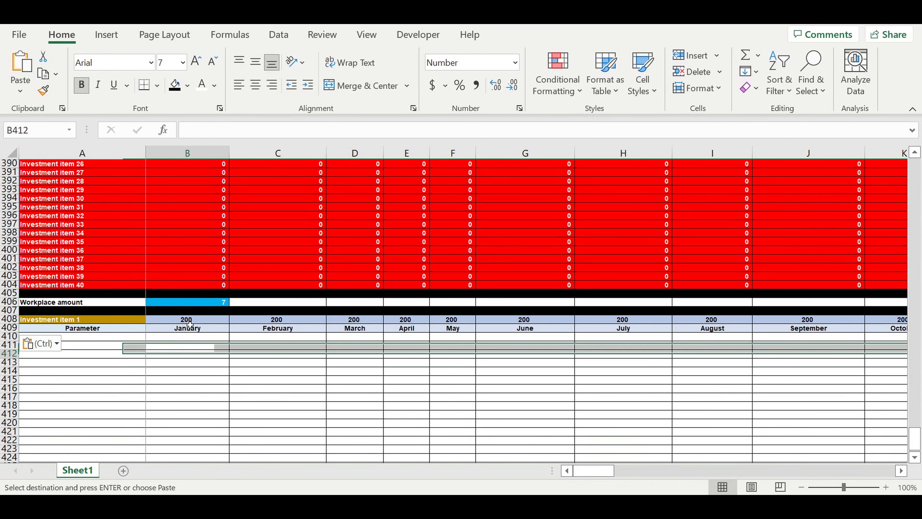
{"action": "type", "text": "="}
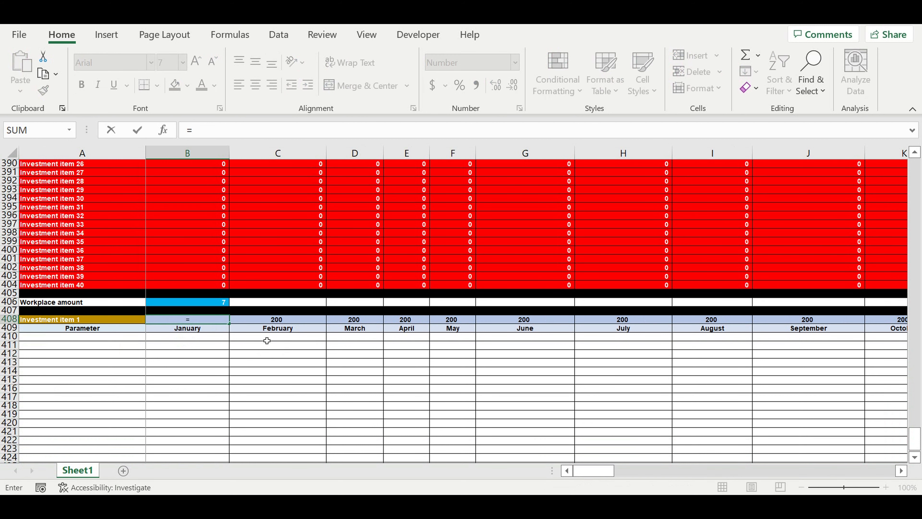
{"action": "scroll", "coordinate": [267, 344], "scroll_direction": "up", "scroll_amount": 19}
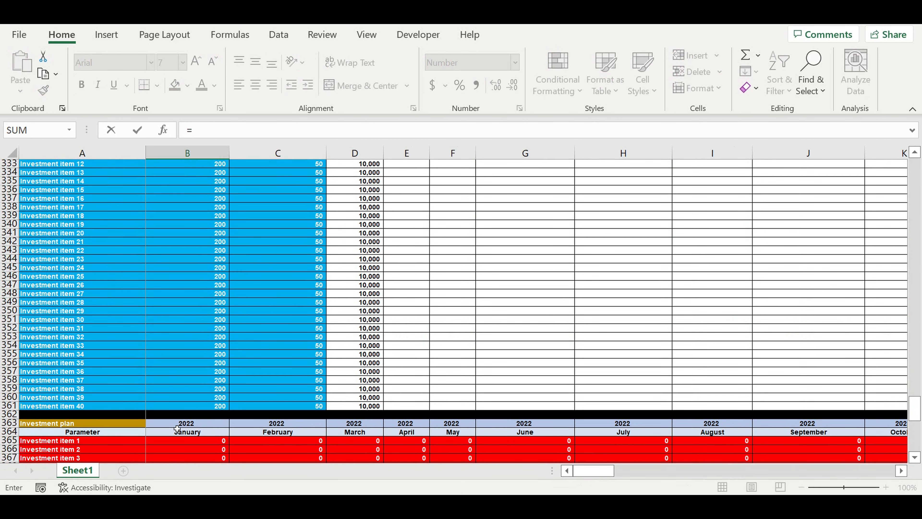
{"action": "left_click", "coordinate": [177, 425]}
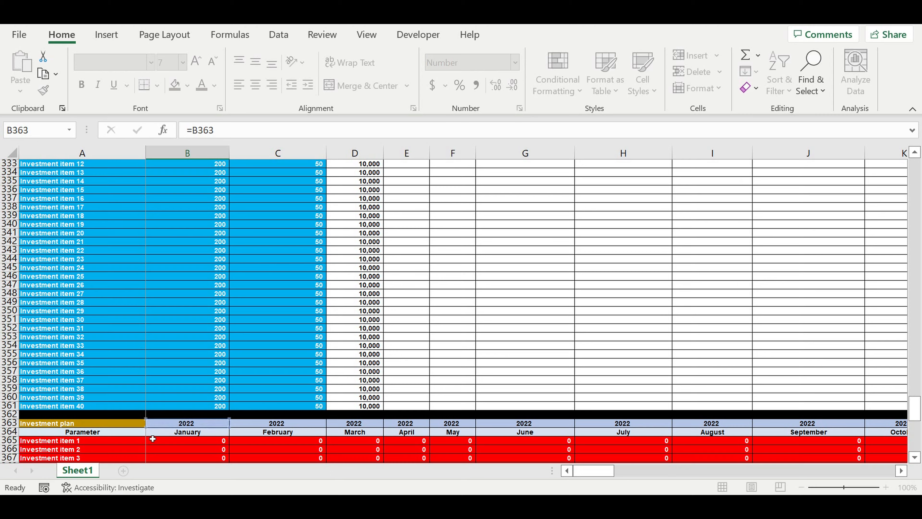
{"action": "key", "text": "Return"}
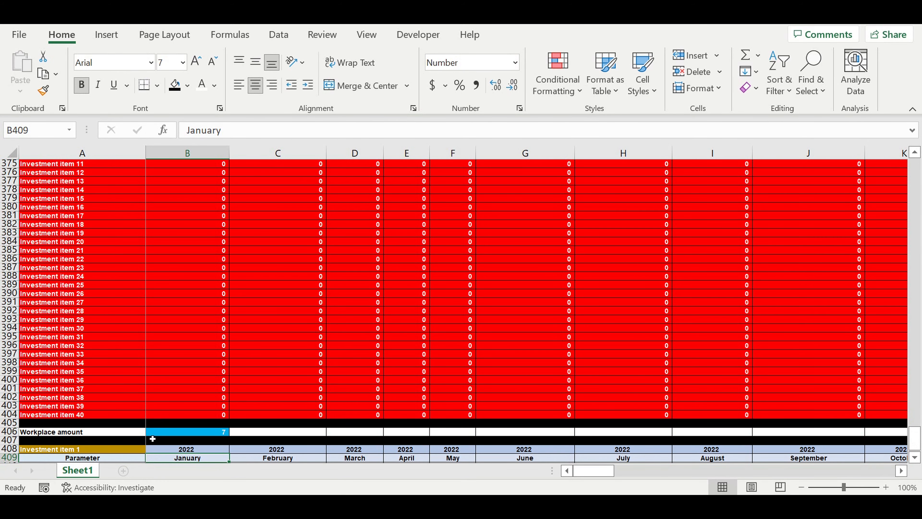
{"action": "scroll", "coordinate": [155, 430], "scroll_direction": "down", "scroll_amount": 4}
{"action": "left_click", "coordinate": [132, 403]}
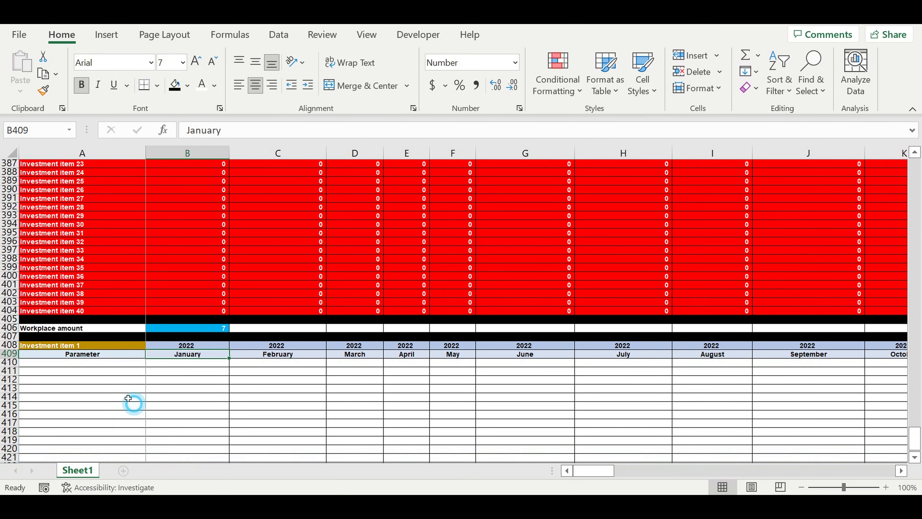
Step: Replace the copied section title in A408 with the text "All wokplaces data con"
{"action": "left_click", "coordinate": [81, 347]}
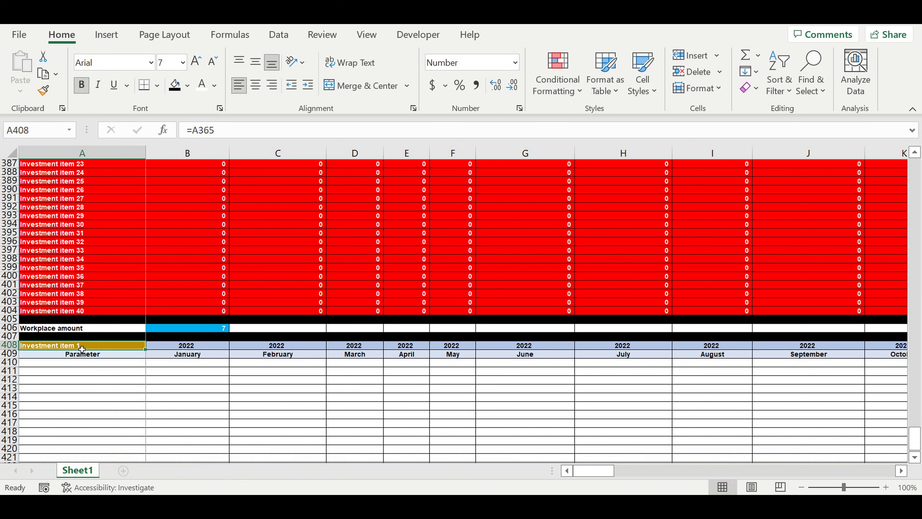
{"action": "type", "text": "All wokplaces  data"}
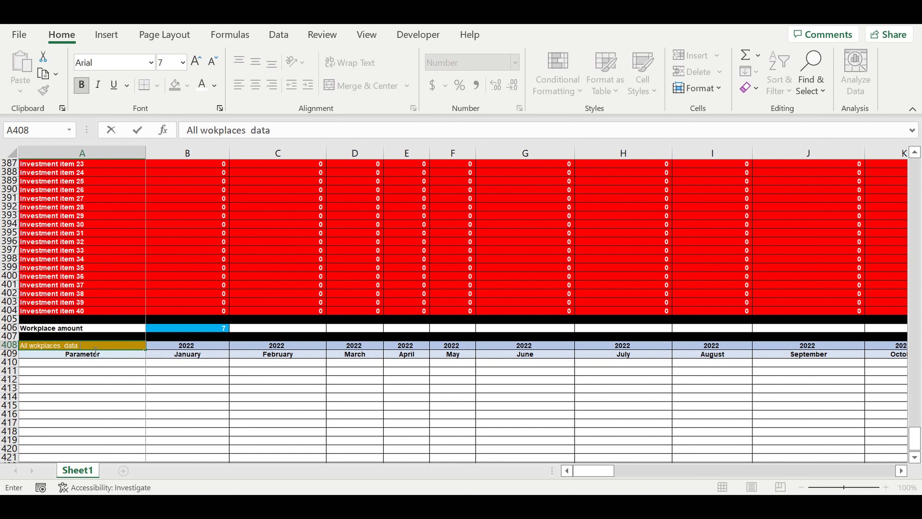
{"action": "type", "text": "o"}
{"action": "left_click", "coordinate": [116, 390]}
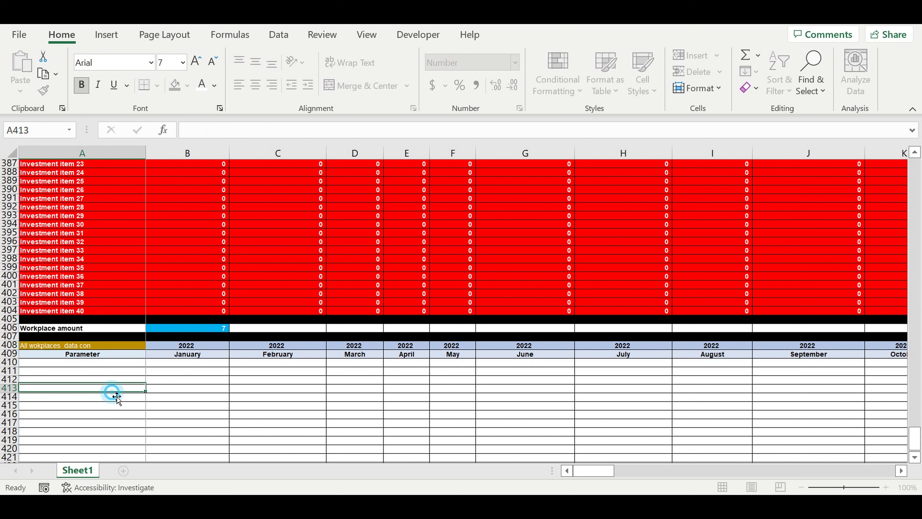
{"action": "type", "text": "s"}
{"action": "left_click", "coordinate": [98, 348]}
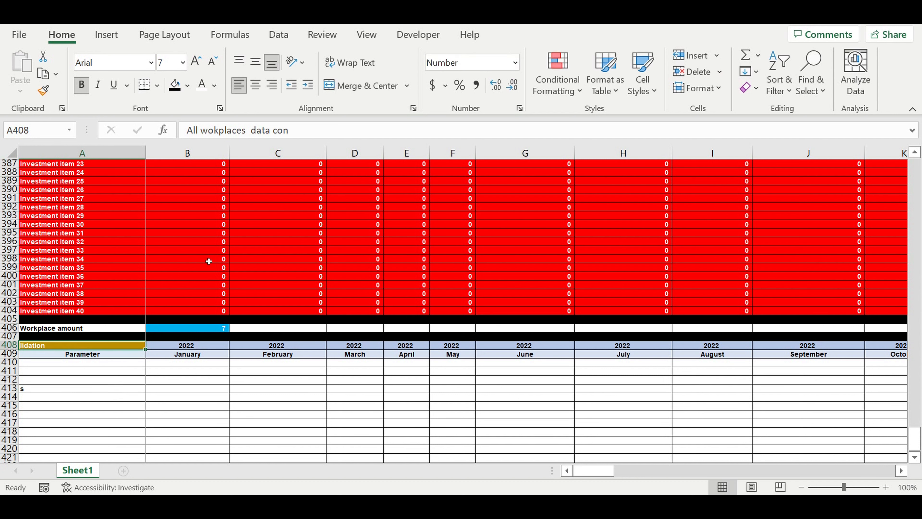
{"action": "key", "text": "Down"}
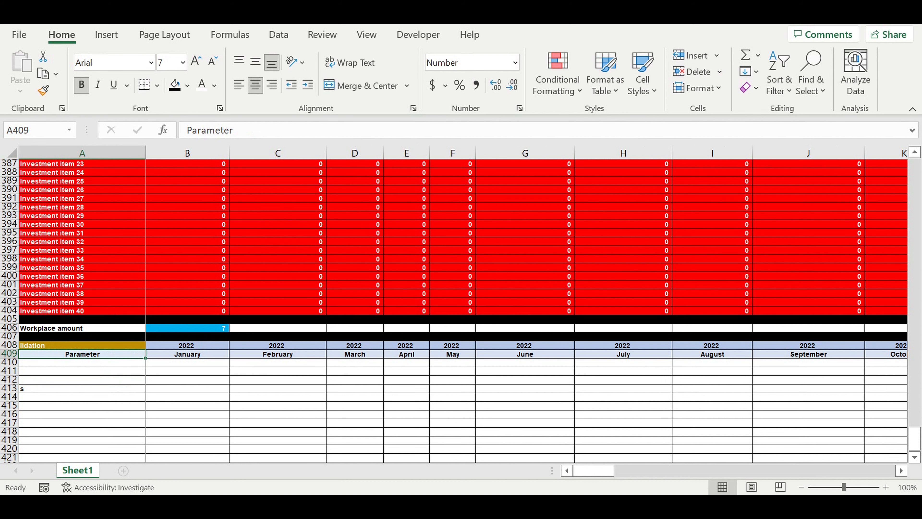
{"action": "key", "text": "ctrl+z"}
{"action": "left_click", "coordinate": [116, 388]}
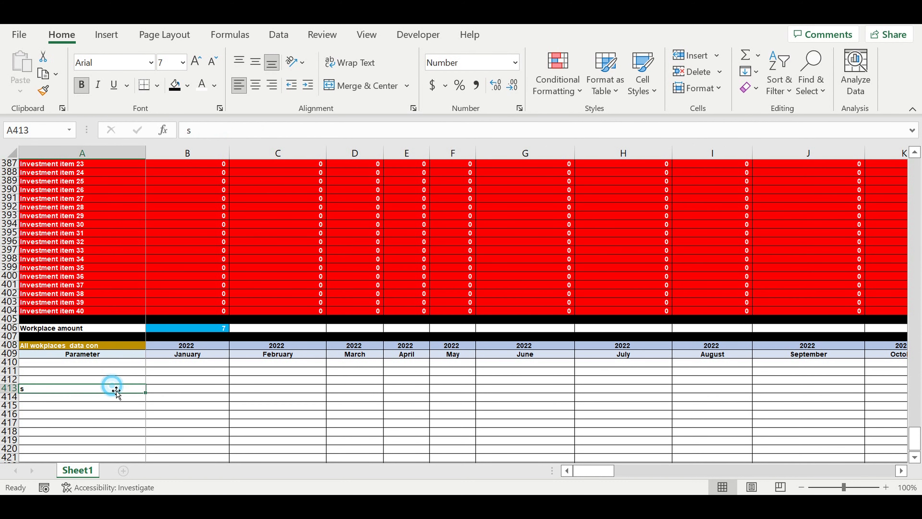
{"action": "key", "text": "ctrl+z"}
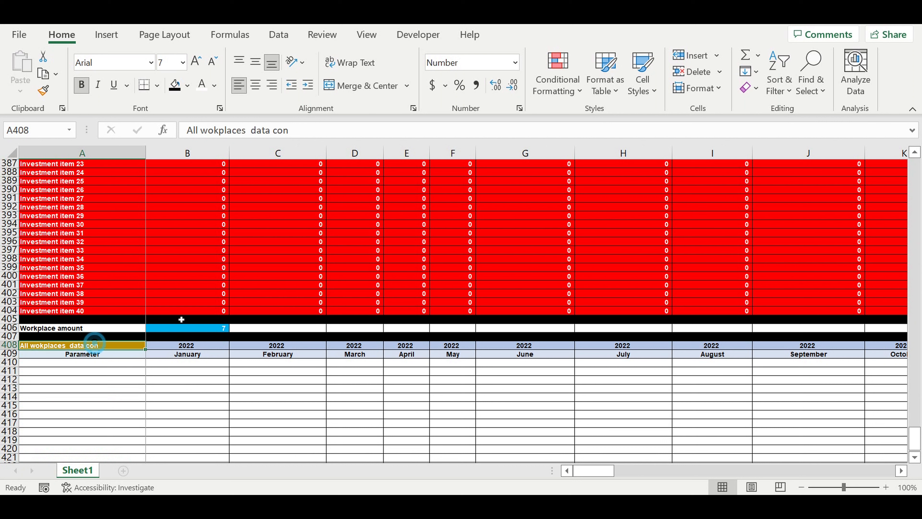
Step: Complete the section title in A408 so it reads "All wokplaces data consolidation"
{"action": "left_click", "coordinate": [314, 138]}
{"action": "type", "text": "solidation"}
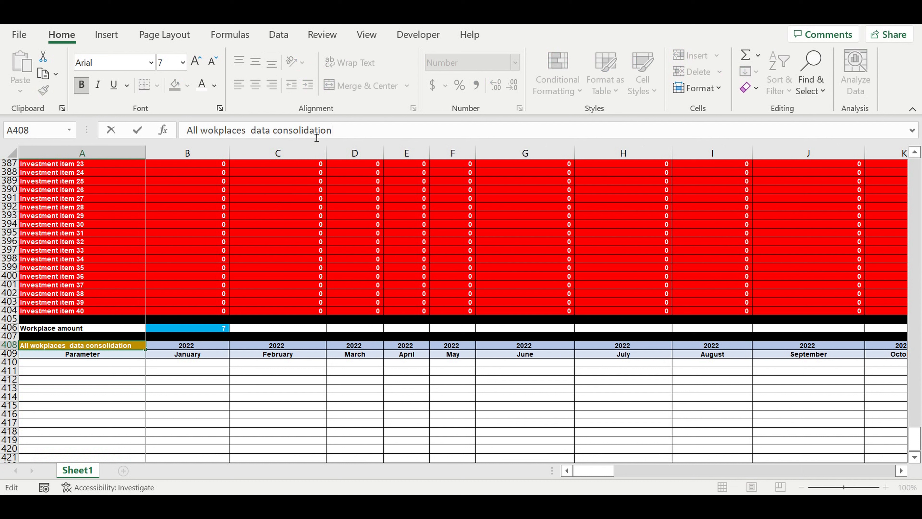
{"action": "key", "text": "Return"}
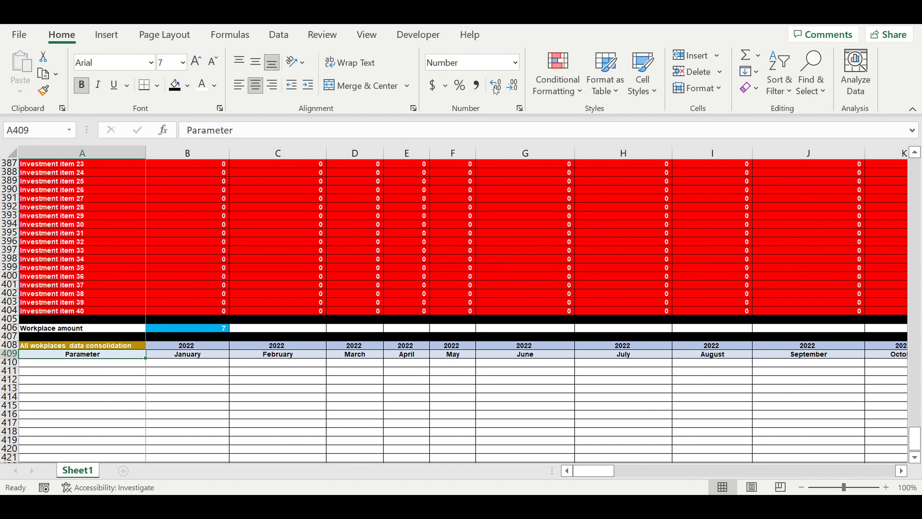
Step: Give the title cell A408 an orange fill and black font colour
{"action": "left_click", "coordinate": [294, 218]}
{"action": "left_click", "coordinate": [122, 347]}
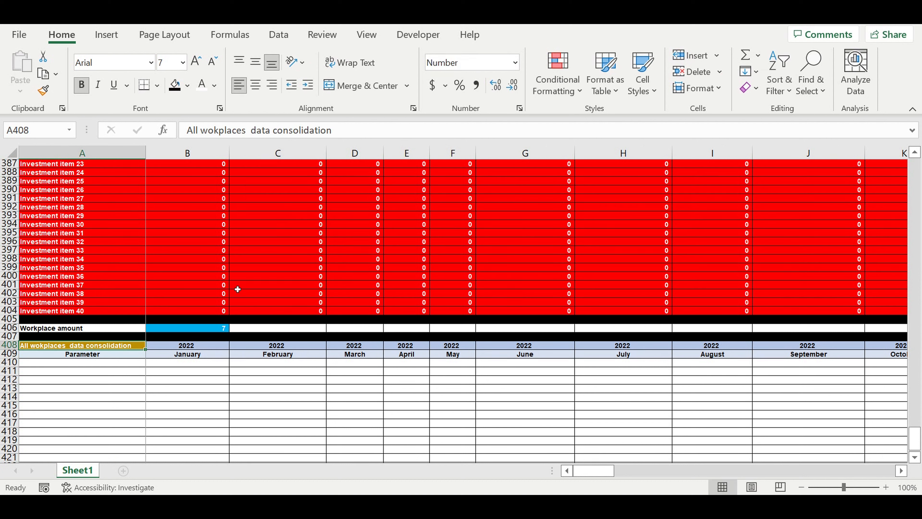
{"action": "left_click", "coordinate": [187, 85]}
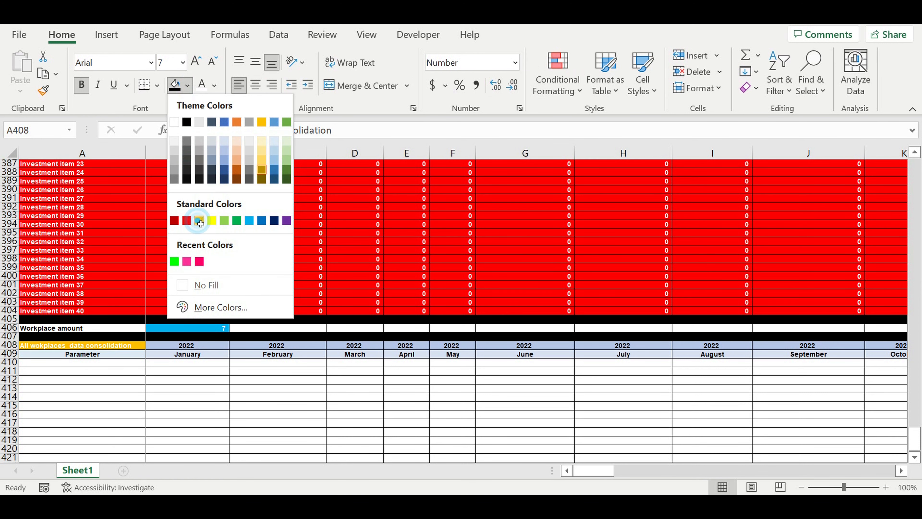
{"action": "left_click", "coordinate": [199, 220]}
{"action": "left_click", "coordinate": [217, 86]}
{"action": "left_click", "coordinate": [212, 103]}
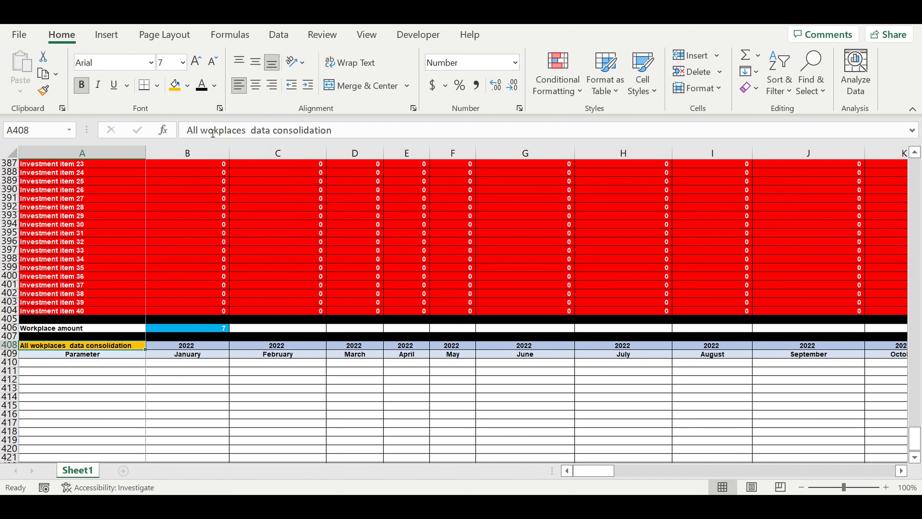
{"action": "left_click", "coordinate": [169, 389]}
Step: Link the first parameter label in A410 to the Revenues label with =A268
{"action": "left_click", "coordinate": [127, 364]}
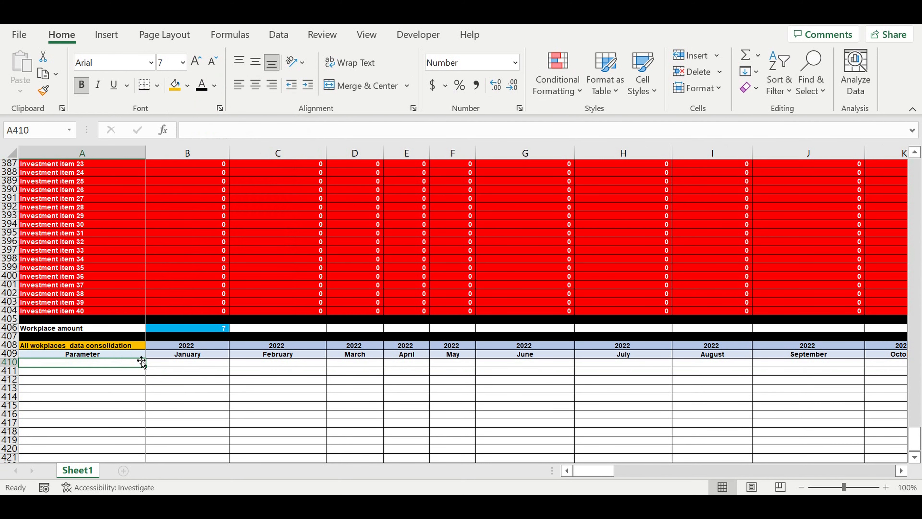
{"action": "type", "text": "="}
{"action": "scroll", "coordinate": [169, 378], "scroll_direction": "up", "scroll_amount": 20}
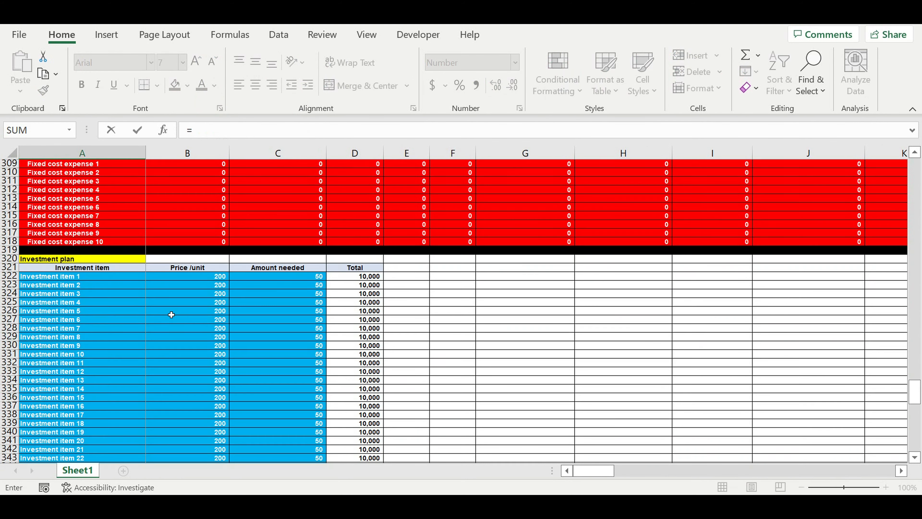
{"action": "scroll", "coordinate": [164, 308], "scroll_direction": "up", "scroll_amount": 16}
{"action": "scroll", "coordinate": [162, 304], "scroll_direction": "up", "scroll_amount": 4}
{"action": "scroll", "coordinate": [151, 313], "scroll_direction": "down", "scroll_amount": 4}
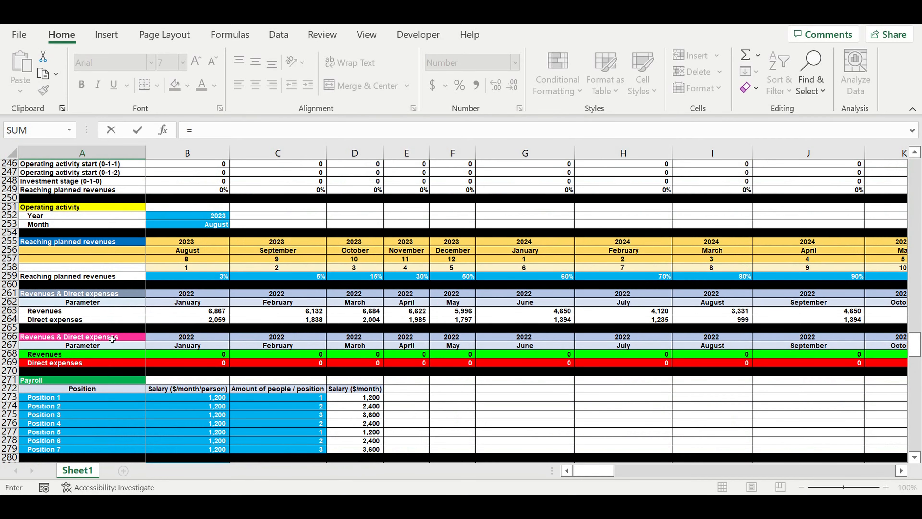
{"action": "left_click", "coordinate": [62, 356]}
{"action": "key", "text": "Return"}
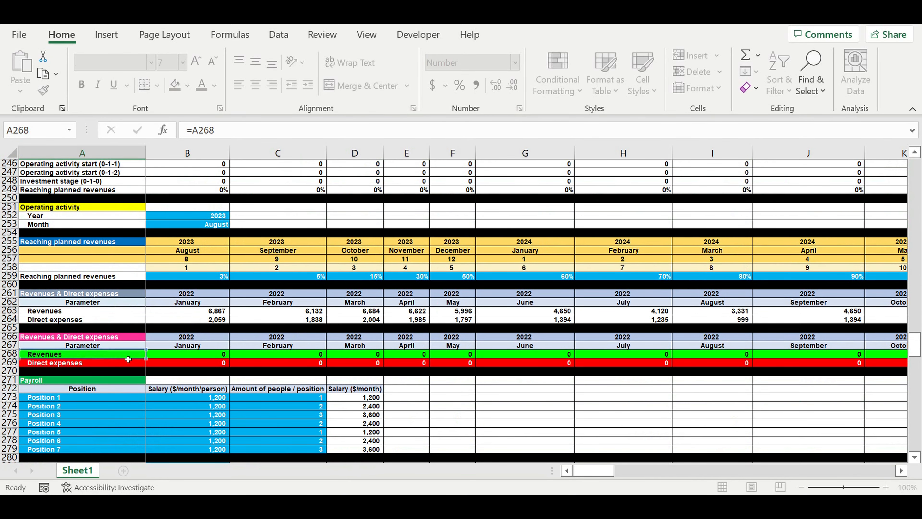
Step: Fill the label reference in A410 down to A411 for Direct expenses
{"action": "scroll", "coordinate": [128, 356], "scroll_direction": "down", "scroll_amount": 5}
{"action": "left_click", "coordinate": [122, 346]}
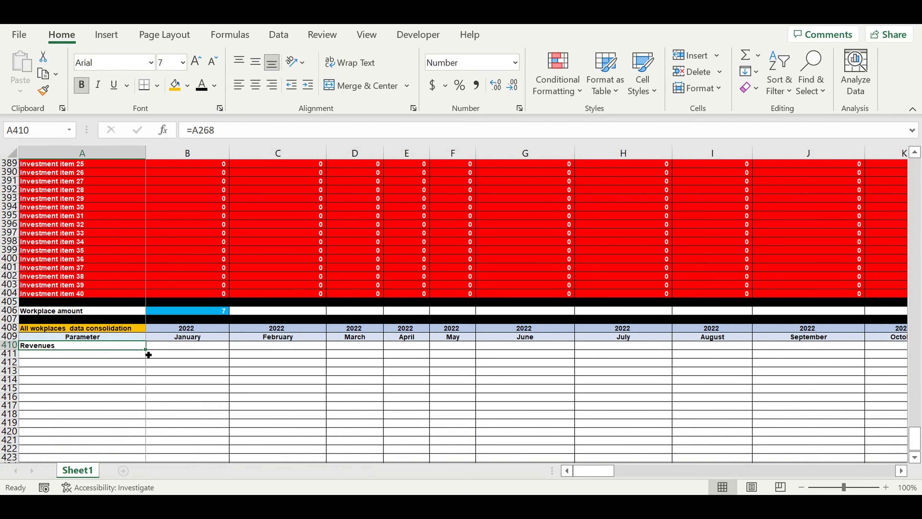
{"action": "left_click_drag", "start_coordinate": [145, 350], "coordinate": [145, 357]}
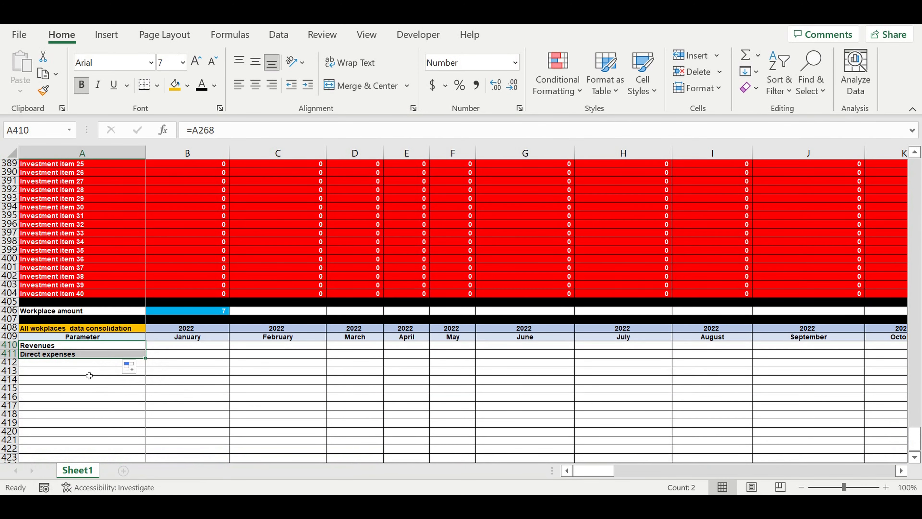
Step: Link the third parameter label in A412 to the monthly Payroll section title with =A283
{"action": "left_click", "coordinate": [70, 363]}
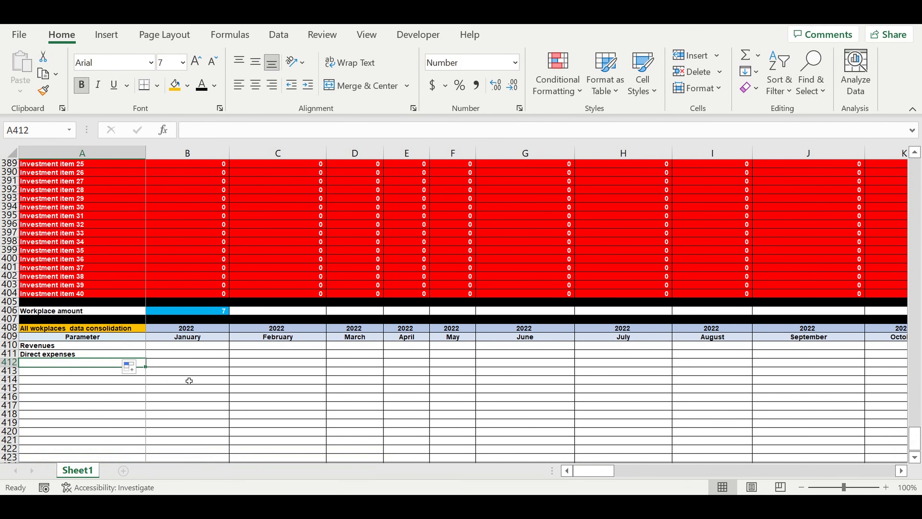
{"action": "scroll", "coordinate": [192, 380], "scroll_direction": "up", "scroll_amount": 20}
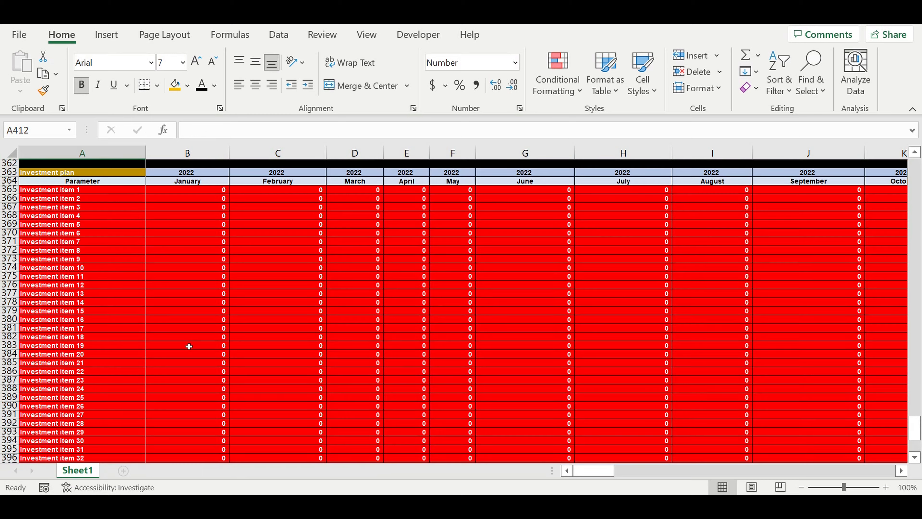
{"action": "scroll", "coordinate": [199, 339], "scroll_direction": "up", "scroll_amount": 5}
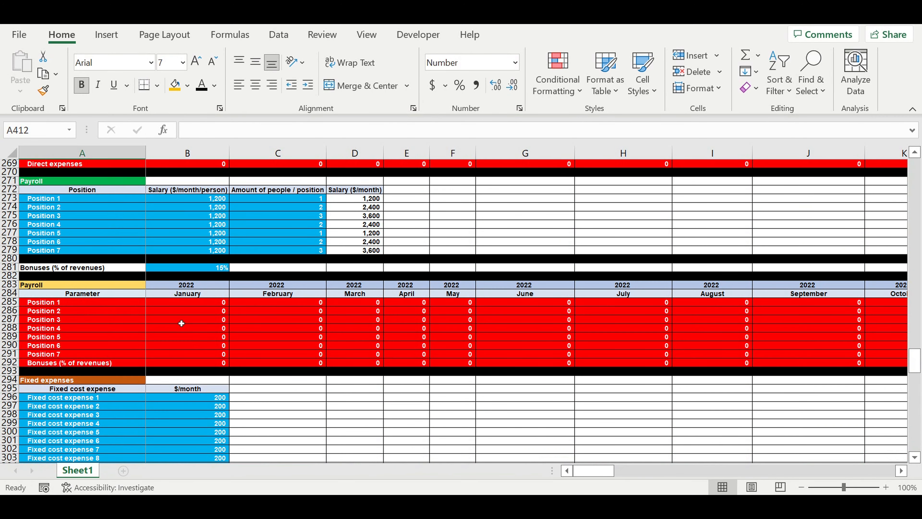
{"action": "scroll", "coordinate": [83, 360], "scroll_direction": "down", "scroll_amount": 3}
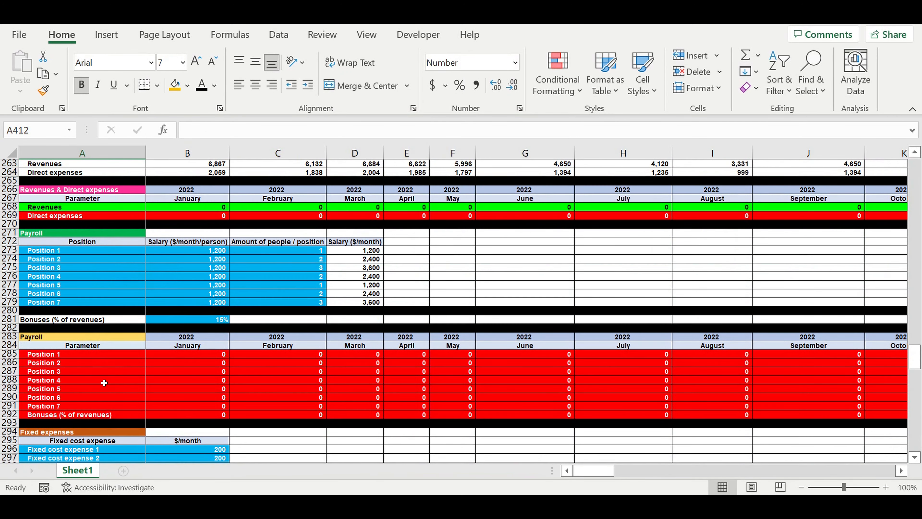
{"action": "scroll", "coordinate": [104, 383], "scroll_direction": "down", "scroll_amount": 20}
{"action": "scroll", "coordinate": [110, 355], "scroll_direction": "down", "scroll_amount": 16}
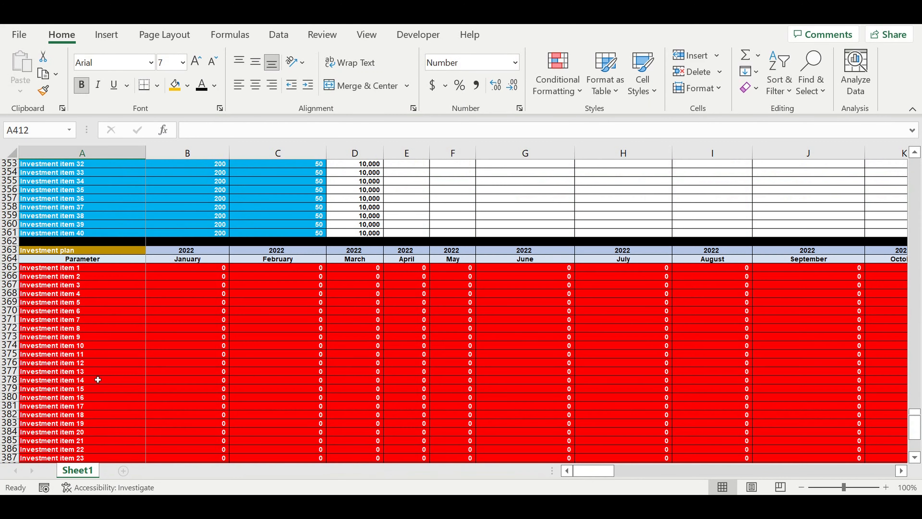
{"action": "type", "text": "="}
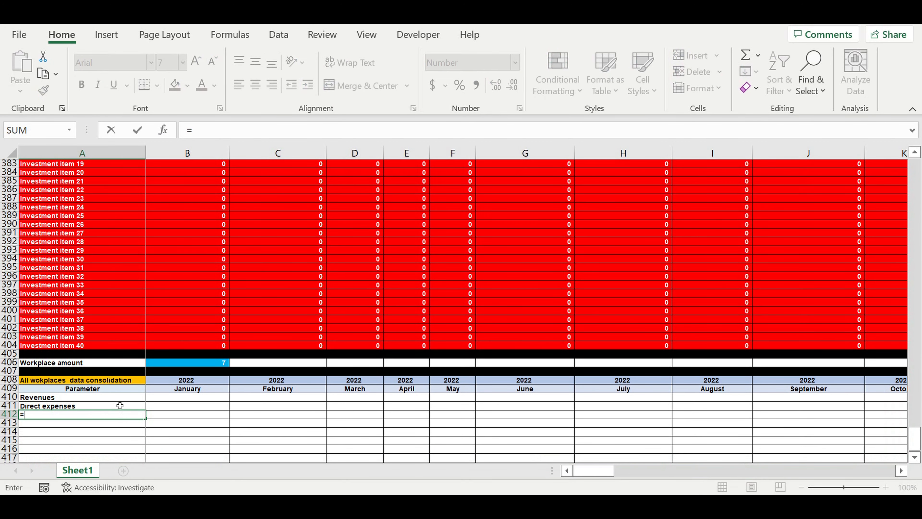
{"action": "scroll", "coordinate": [116, 374], "scroll_direction": "up", "scroll_amount": 20}
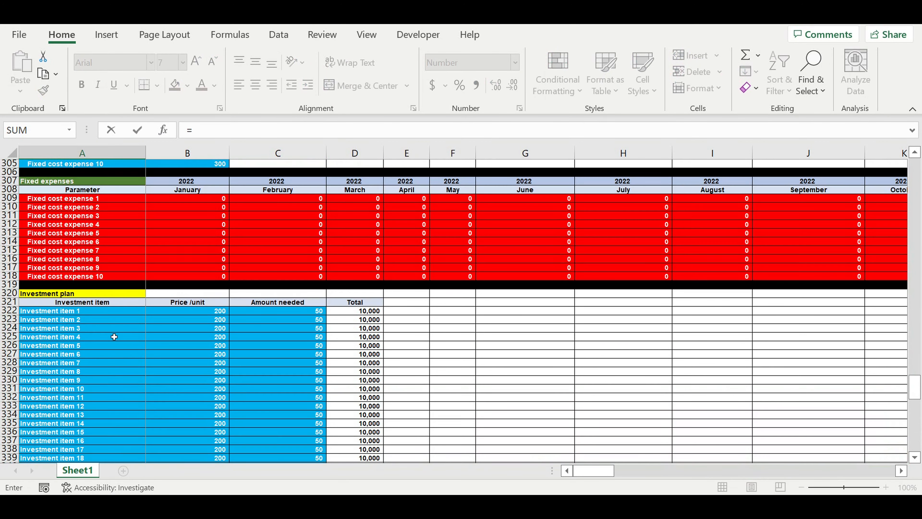
{"action": "scroll", "coordinate": [103, 316], "scroll_direction": "up", "scroll_amount": 9}
{"action": "left_click", "coordinate": [32, 208]}
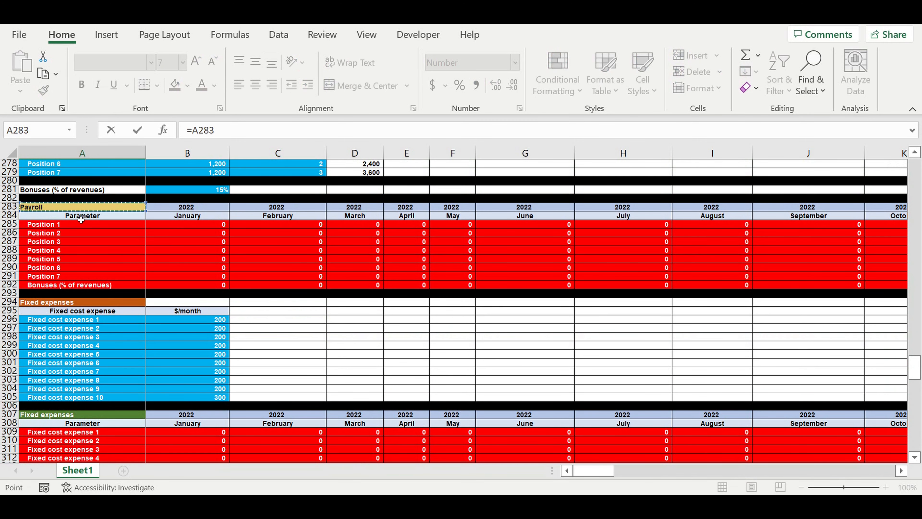
{"action": "key", "text": "Return"}
Step: Fill the Revenues and Direct expenses references from A410:A411 across into January, B410:B411
{"action": "scroll", "coordinate": [197, 347], "scroll_direction": "down", "scroll_amount": 4}
{"action": "left_click_drag", "start_coordinate": [136, 329], "coordinate": [188, 349]}
Step: Total January's payroll positions and bonuses in B412 with =SUM(B285:B292)
{"action": "left_click", "coordinate": [187, 349]}
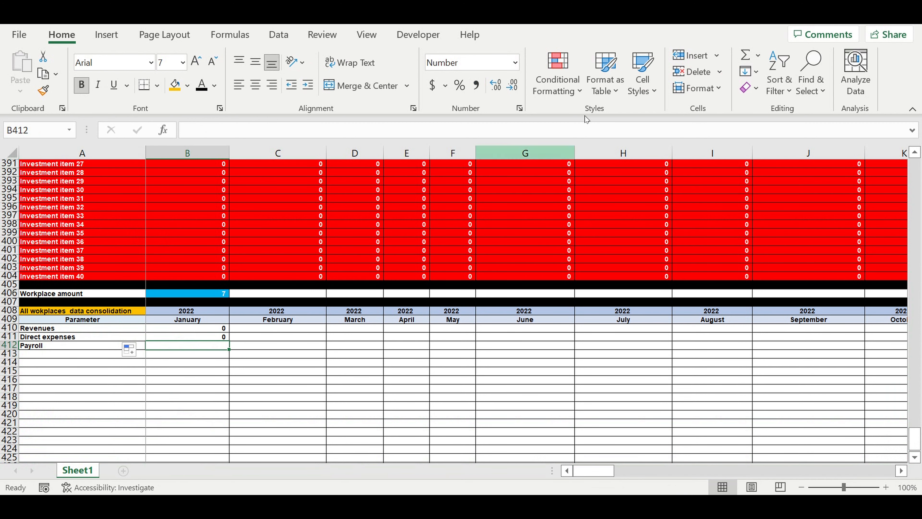
{"action": "left_click", "coordinate": [745, 56]}
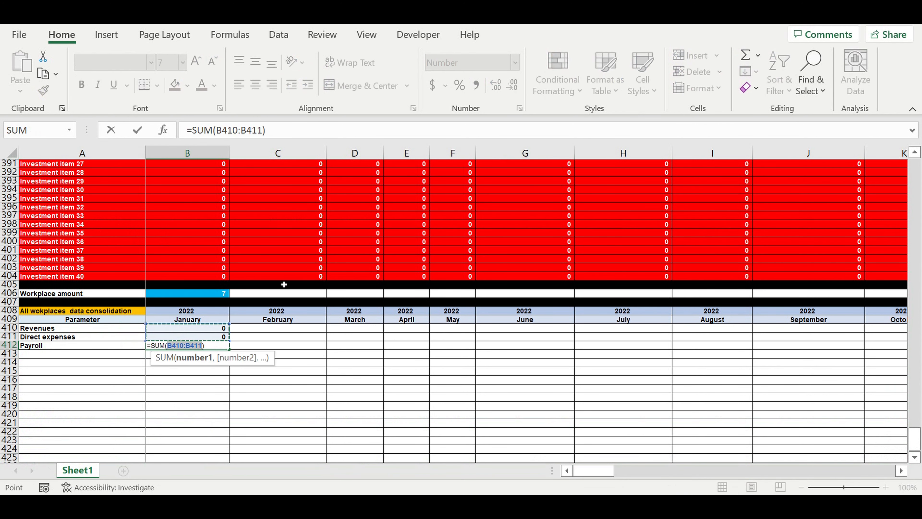
{"action": "scroll", "coordinate": [291, 280], "scroll_direction": "up", "scroll_amount": 20}
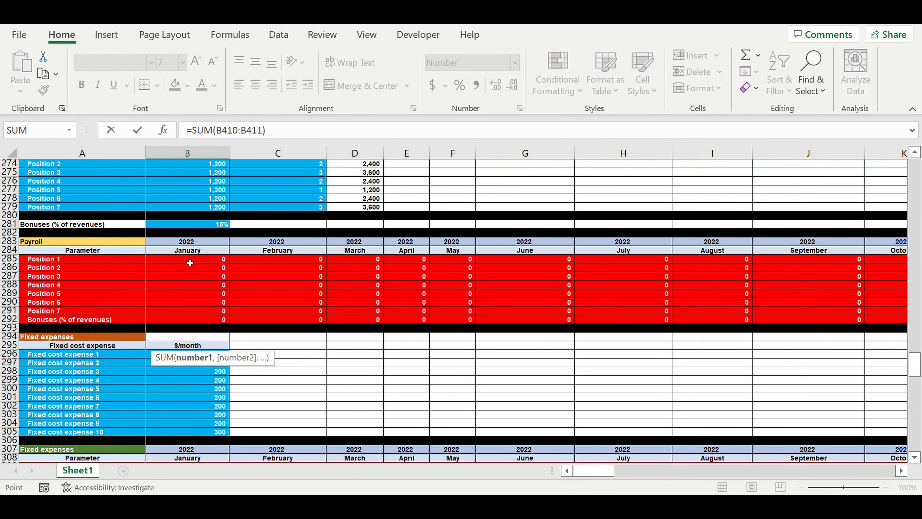
{"action": "left_click_drag", "start_coordinate": [190, 262], "coordinate": [233, 317]}
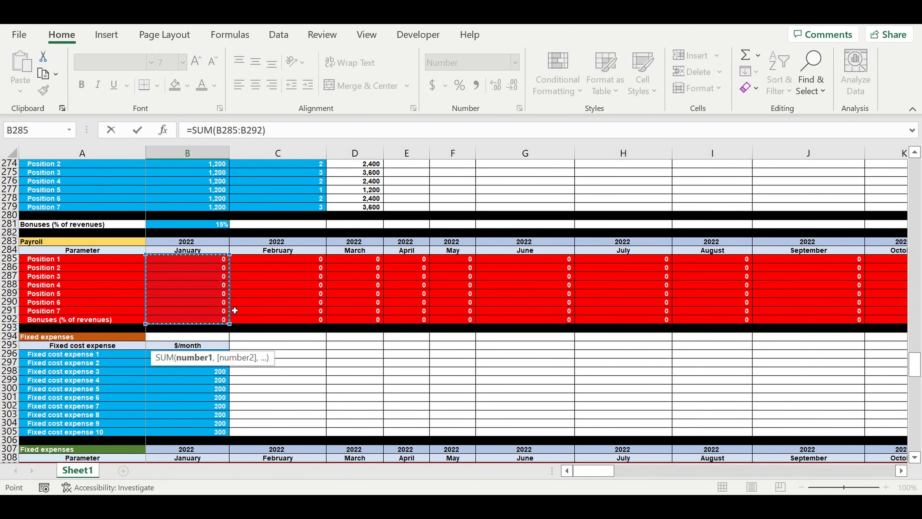
{"action": "key", "text": "Return"}
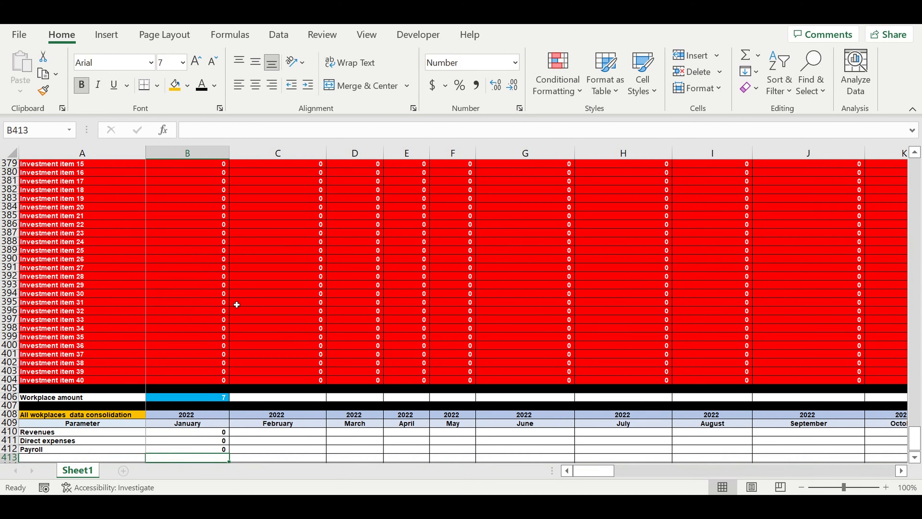
Step: Link the fourth parameter label in A413 to the monthly Fixed expenses section title with =A307
{"action": "scroll", "coordinate": [244, 313], "scroll_direction": "down", "scroll_amount": 3}
{"action": "left_click", "coordinate": [51, 384]}
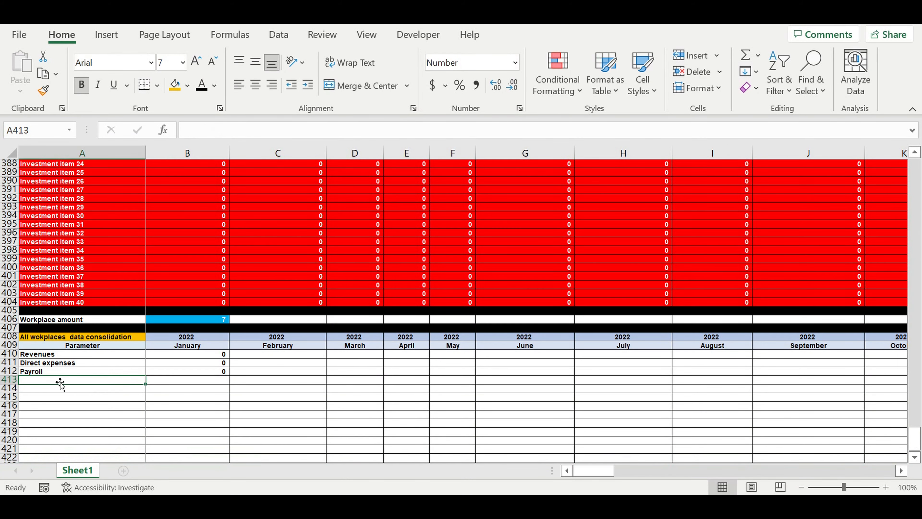
{"action": "type", "text": "="}
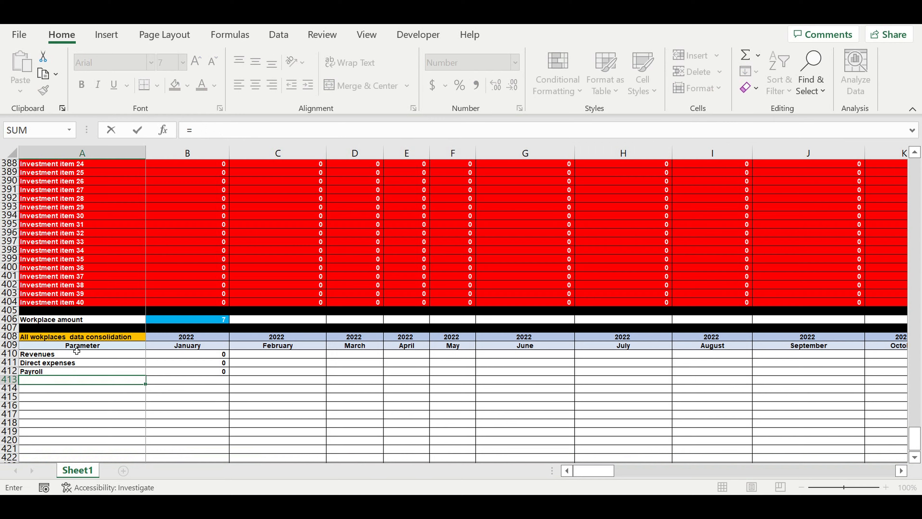
{"action": "scroll", "coordinate": [77, 351], "scroll_direction": "up", "scroll_amount": 13}
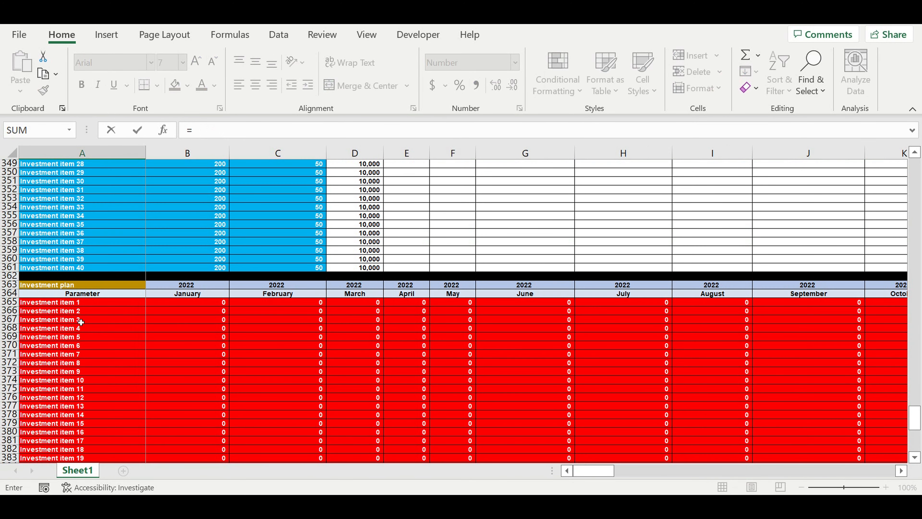
{"action": "scroll", "coordinate": [81, 322], "scroll_direction": "up", "scroll_amount": 15}
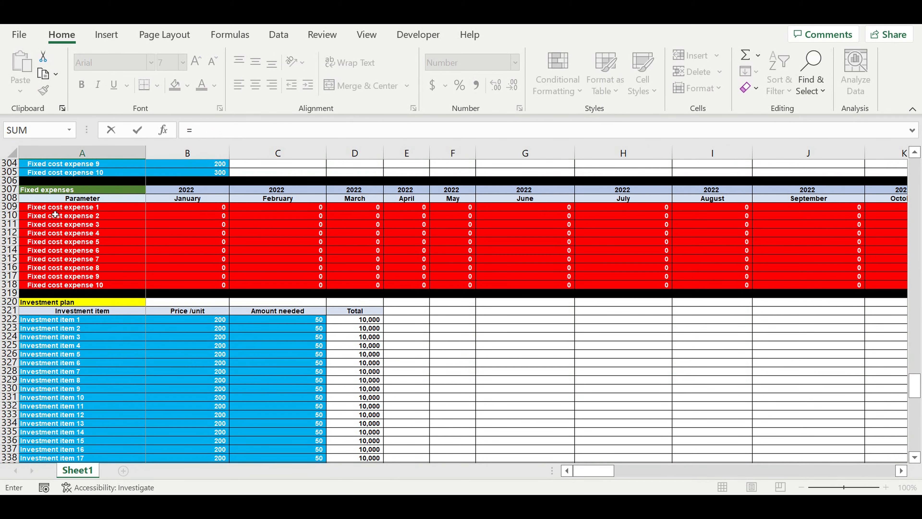
{"action": "left_click", "coordinate": [45, 193]}
{"action": "key", "text": "Return"}
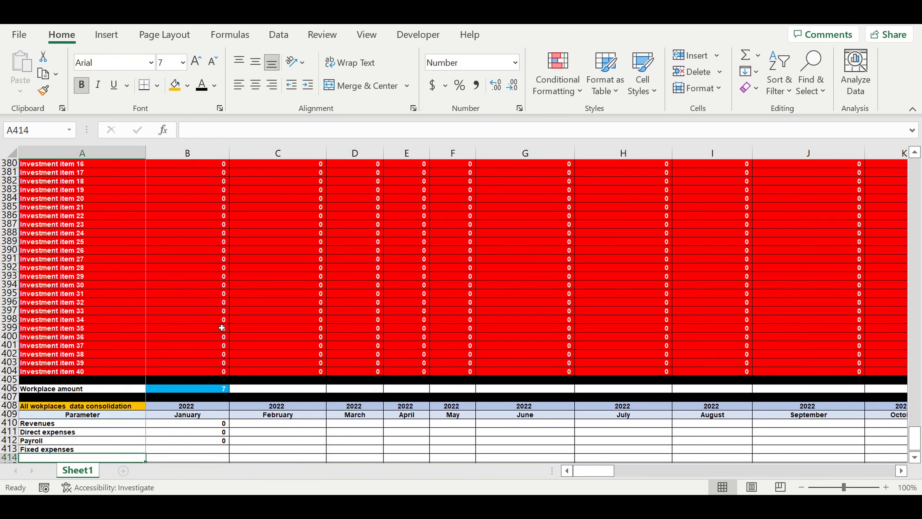
Step: Total January's ten fixed cost expenses in B413 with =SUM(B309:B318)
{"action": "scroll", "coordinate": [260, 391], "scroll_direction": "down", "scroll_amount": 2}
{"action": "left_click", "coordinate": [222, 399]}
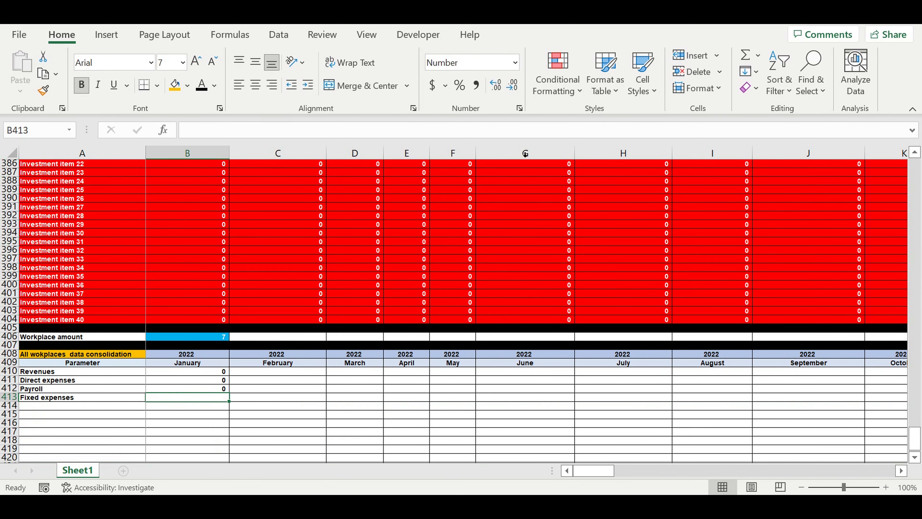
{"action": "left_click", "coordinate": [745, 58]}
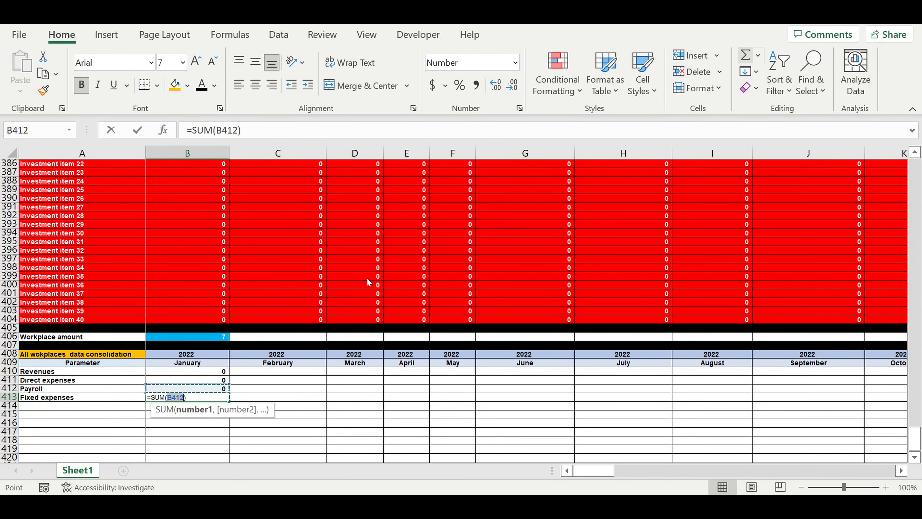
{"action": "scroll", "coordinate": [377, 298], "scroll_direction": "up", "scroll_amount": 20}
{"action": "scroll", "coordinate": [356, 296], "scroll_direction": "up", "scroll_amount": 7}
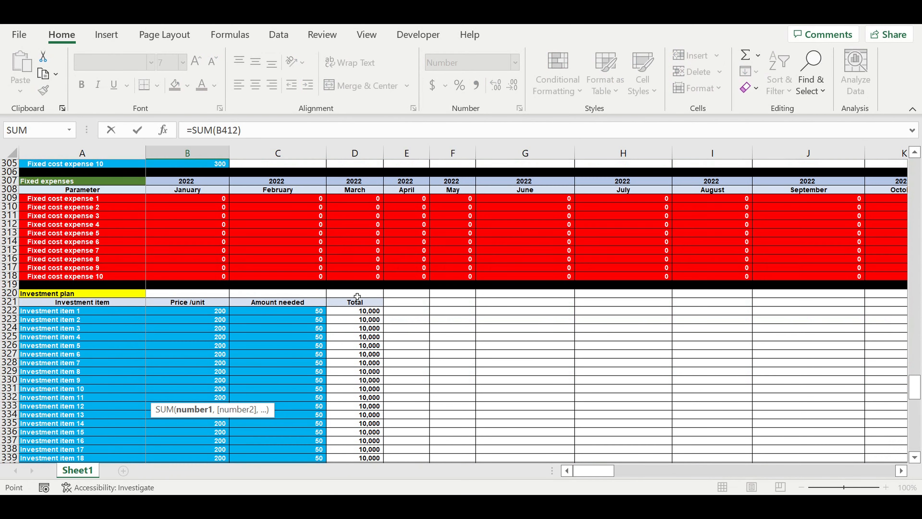
{"action": "left_click_drag", "start_coordinate": [195, 201], "coordinate": [195, 276]}
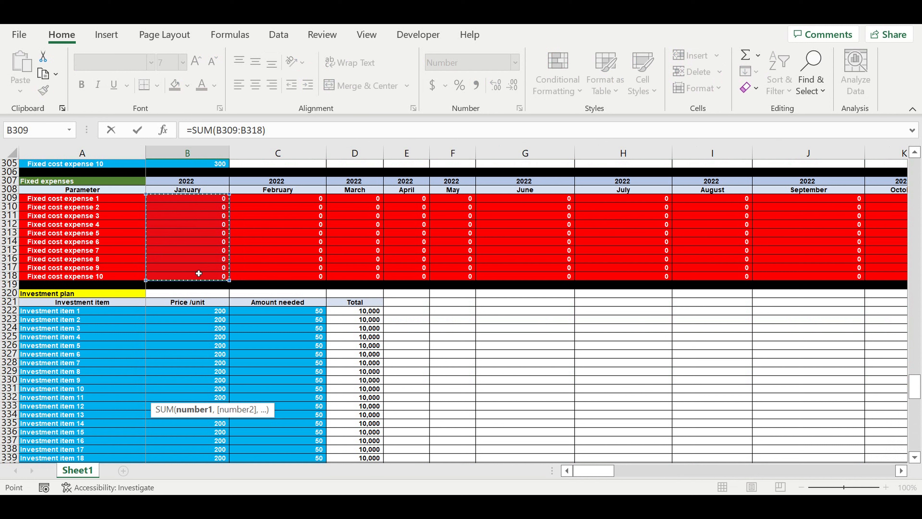
{"action": "key", "text": "Return"}
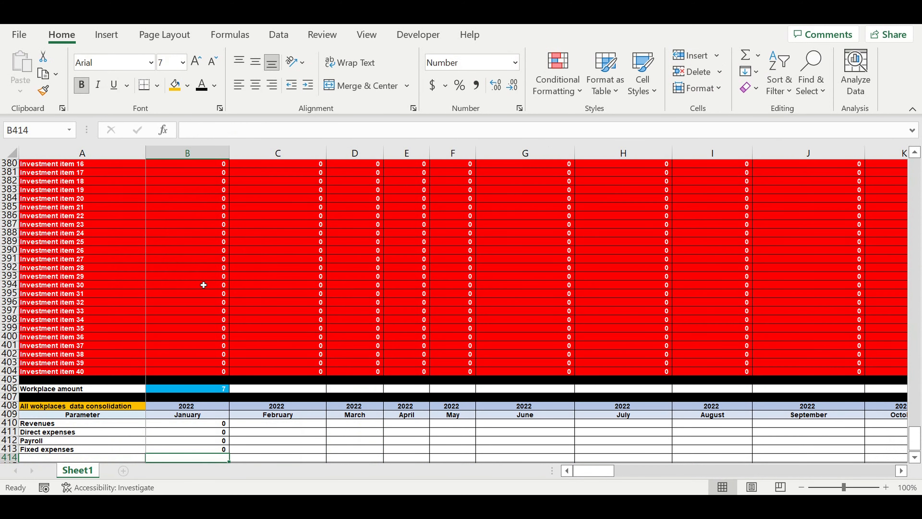
Step: Link the fifth parameter label in A414 to the monthly Investment plan section title with =A363
{"action": "scroll", "coordinate": [203, 285], "scroll_direction": "down", "scroll_amount": 3}
{"action": "left_click", "coordinate": [84, 383]}
{"action": "type", "text": "="}
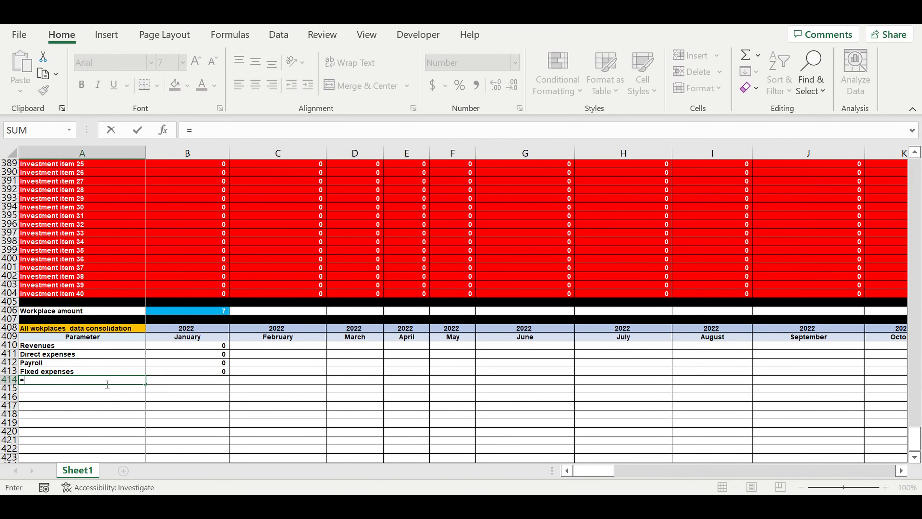
{"action": "scroll", "coordinate": [107, 384], "scroll_direction": "up", "scroll_amount": 13}
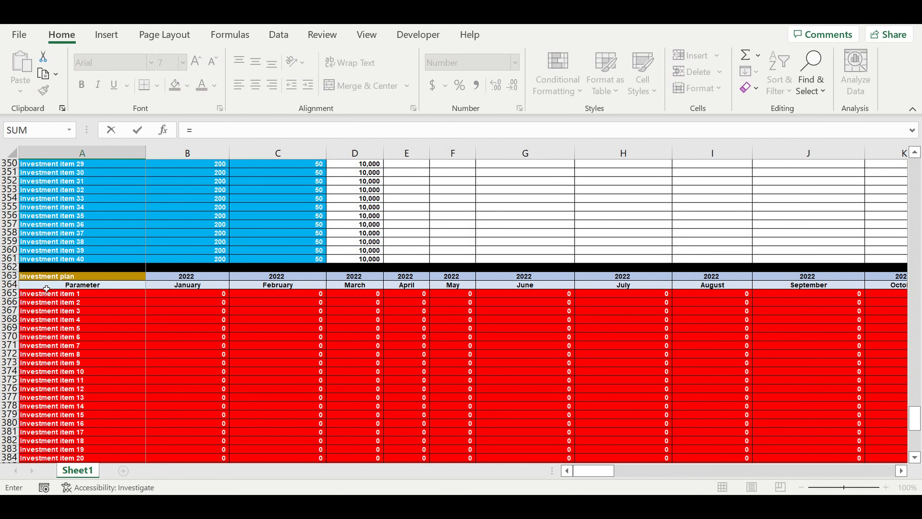
{"action": "left_click", "coordinate": [37, 278]}
{"action": "key", "text": "Return"}
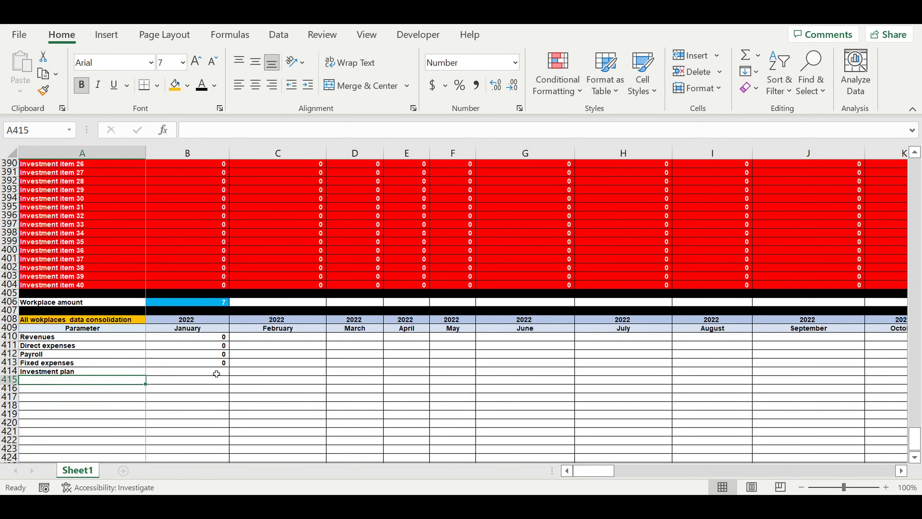
Step: Total January's 40 investment items in B414 with =SUM(B365:B404)
{"action": "left_click", "coordinate": [213, 370]}
{"action": "left_click", "coordinate": [745, 55]}
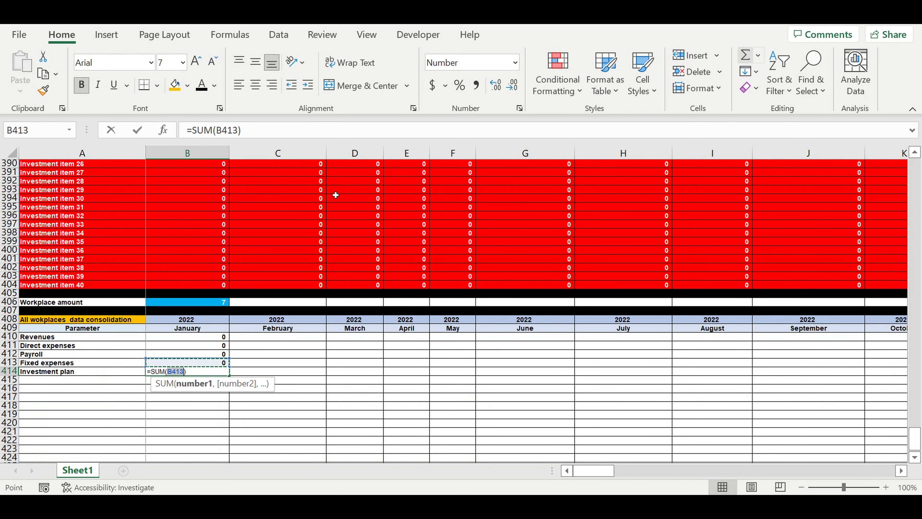
{"action": "left_click_drag", "start_coordinate": [208, 289], "coordinate": [197, 190]}
{"action": "key", "text": "Return"}
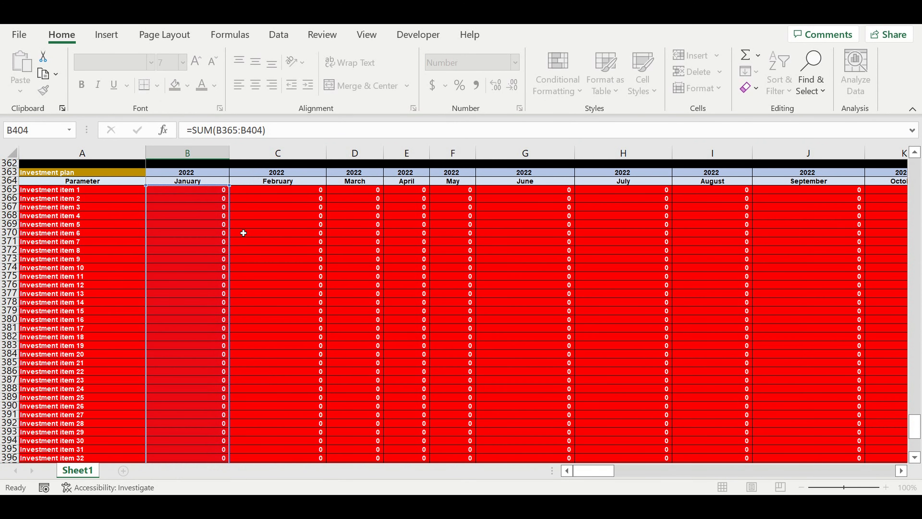
Step: Fill the January consolidation formulas in B410:B414 across all months through December 2031 in column DQ
{"action": "scroll", "coordinate": [262, 291], "scroll_direction": "down", "scroll_amount": 2}
{"action": "left_click_drag", "start_coordinate": [207, 362], "coordinate": [745, 400]}
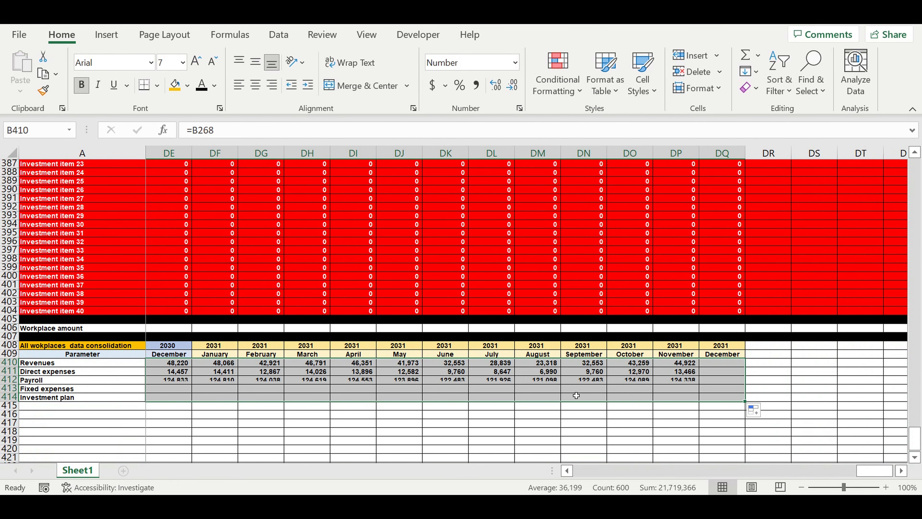
{"action": "left_click", "coordinate": [626, 415]}
{"action": "left_click_drag", "start_coordinate": [870, 477], "coordinate": [432, 466]}
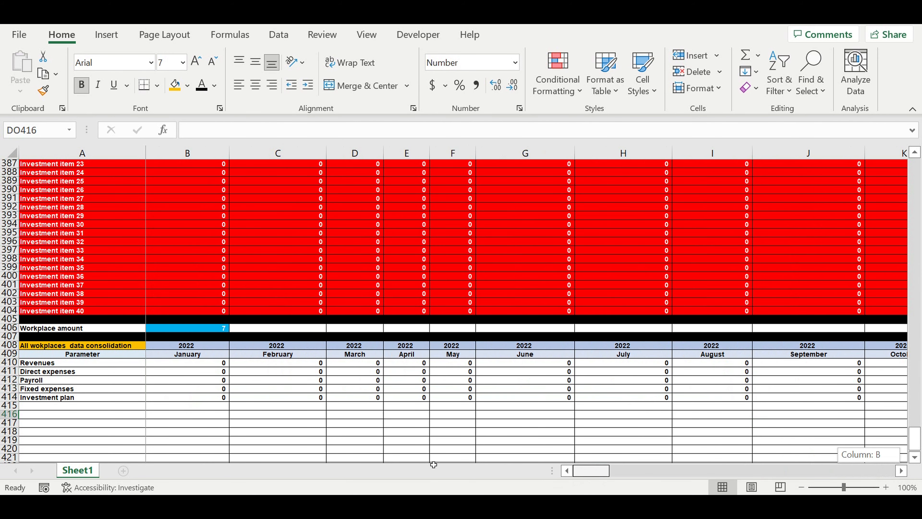
Step: Fill row 415 below the consolidation section with black as a separator
{"action": "left_click", "coordinate": [9, 406]}
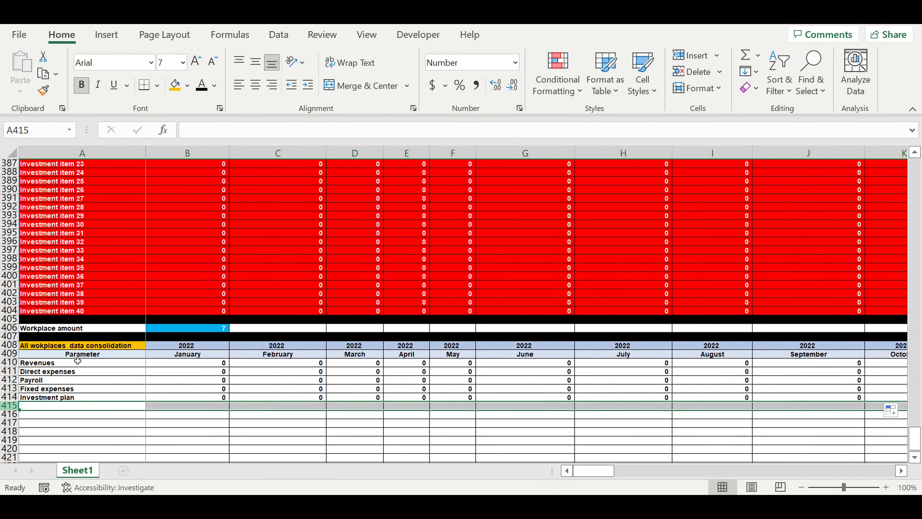
{"action": "left_click", "coordinate": [187, 86]}
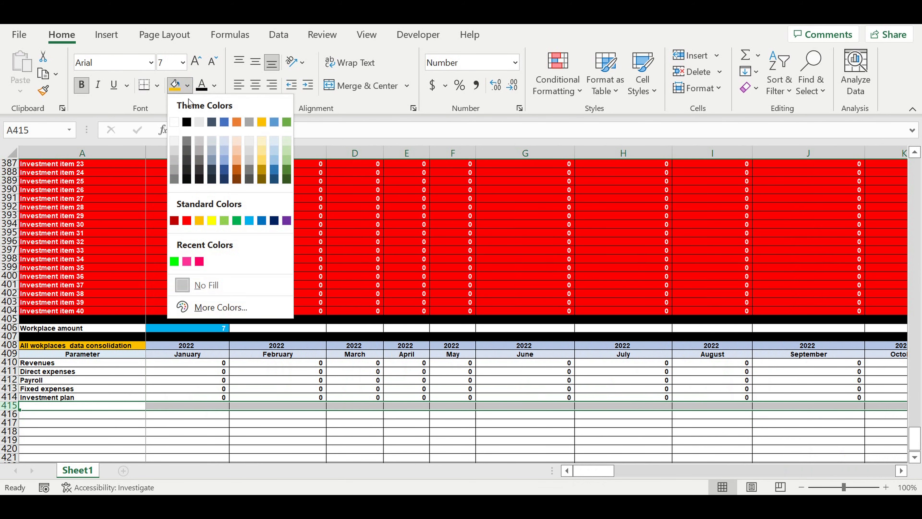
{"action": "left_click", "coordinate": [186, 123]}
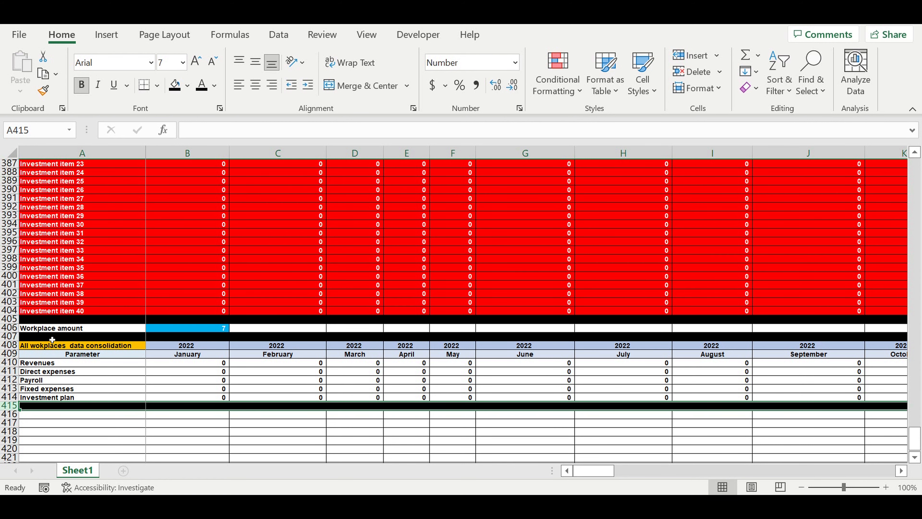
Step: Set the Operating activity start year in B252 to 2022
{"action": "left_click", "coordinate": [44, 330]}
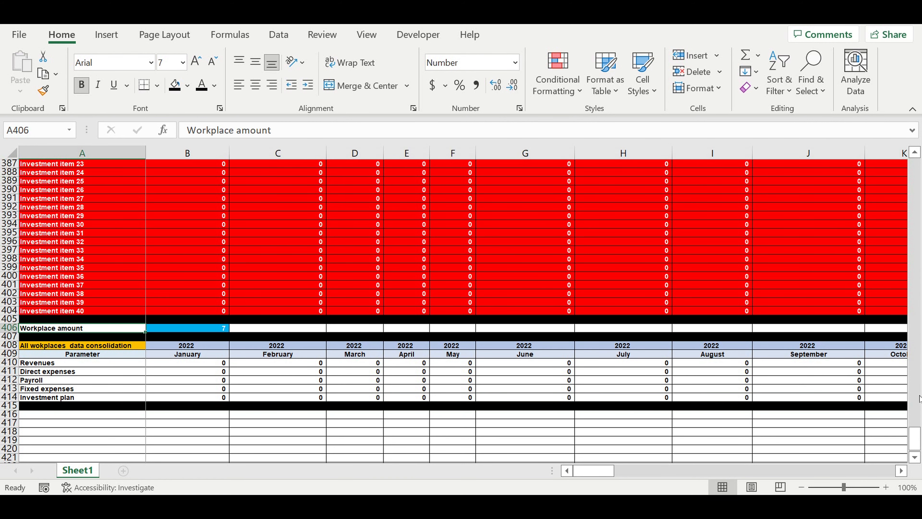
{"action": "left_click_drag", "start_coordinate": [915, 433], "coordinate": [896, 275]}
{"action": "left_click_drag", "start_coordinate": [891, 196], "coordinate": [891, 160]}
{"action": "scroll", "coordinate": [523, 336], "scroll_direction": "down", "scroll_amount": 11}
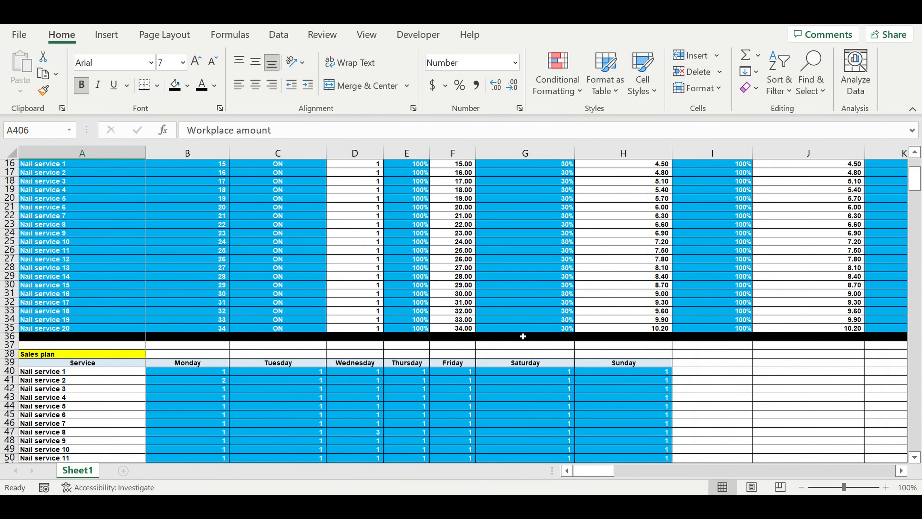
{"action": "scroll", "coordinate": [254, 325], "scroll_direction": "down", "scroll_amount": 20}
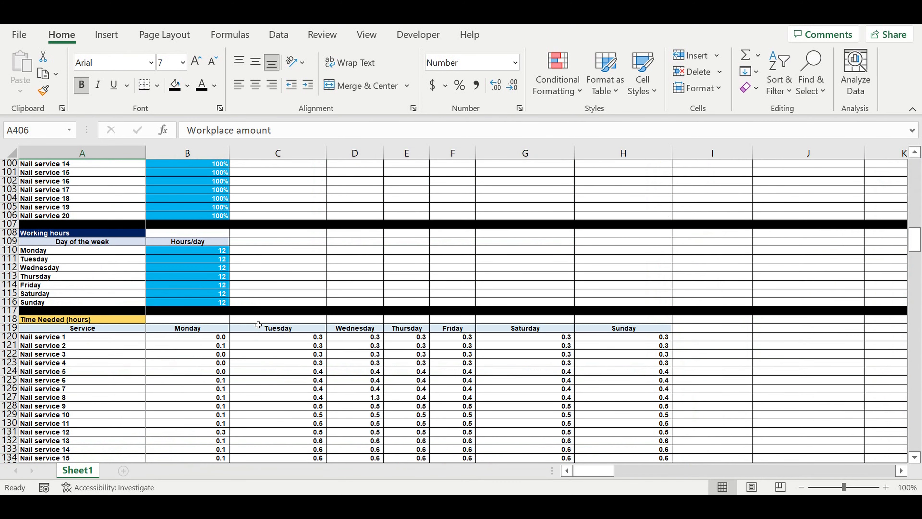
{"action": "scroll", "coordinate": [259, 326], "scroll_direction": "down", "scroll_amount": 10}
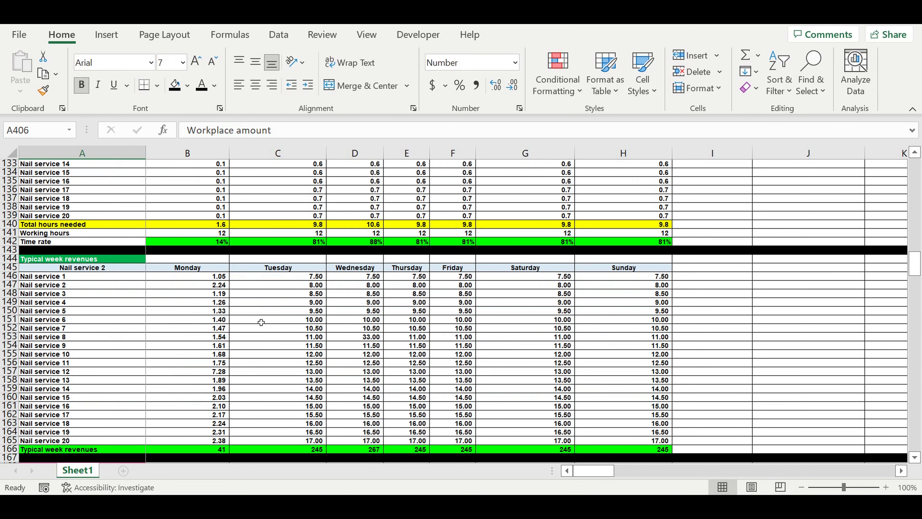
{"action": "scroll", "coordinate": [260, 322], "scroll_direction": "down", "scroll_amount": 12}
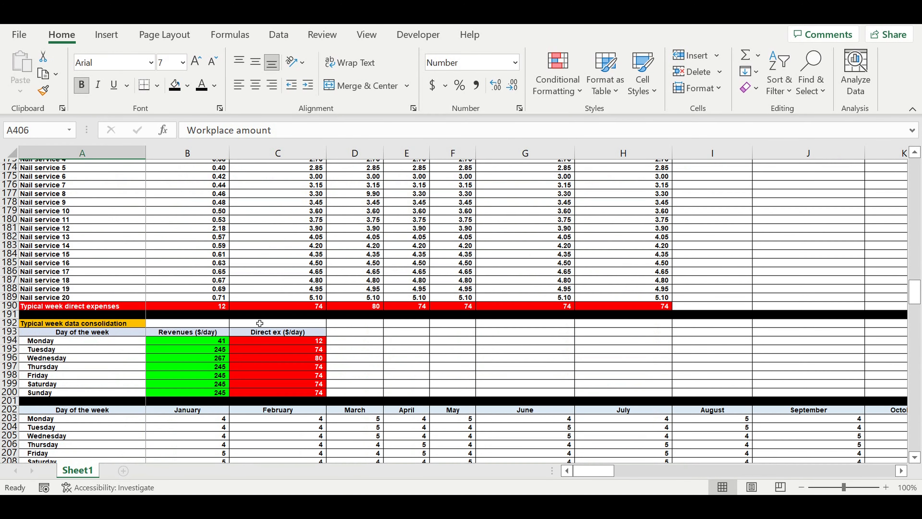
{"action": "scroll", "coordinate": [258, 325], "scroll_direction": "down", "scroll_amount": 13}
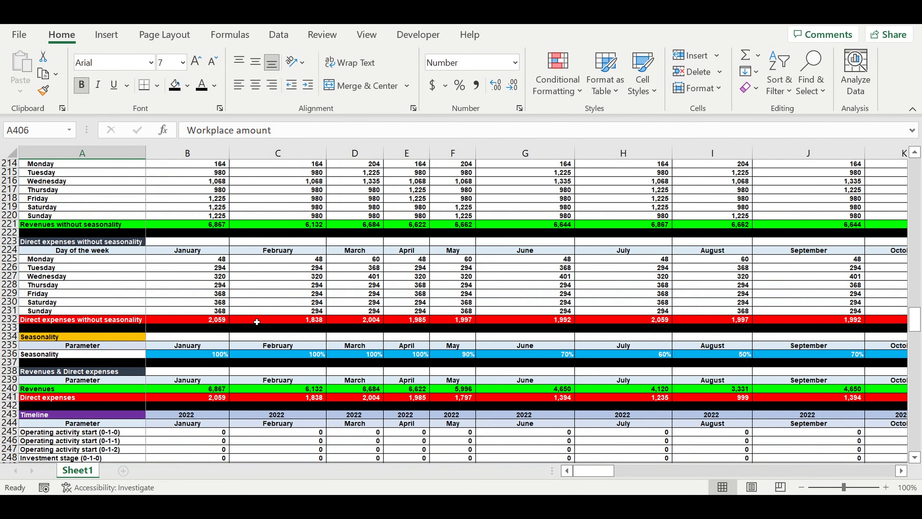
{"action": "scroll", "coordinate": [256, 322], "scroll_direction": "down", "scroll_amount": 6}
{"action": "left_click", "coordinate": [215, 337]}
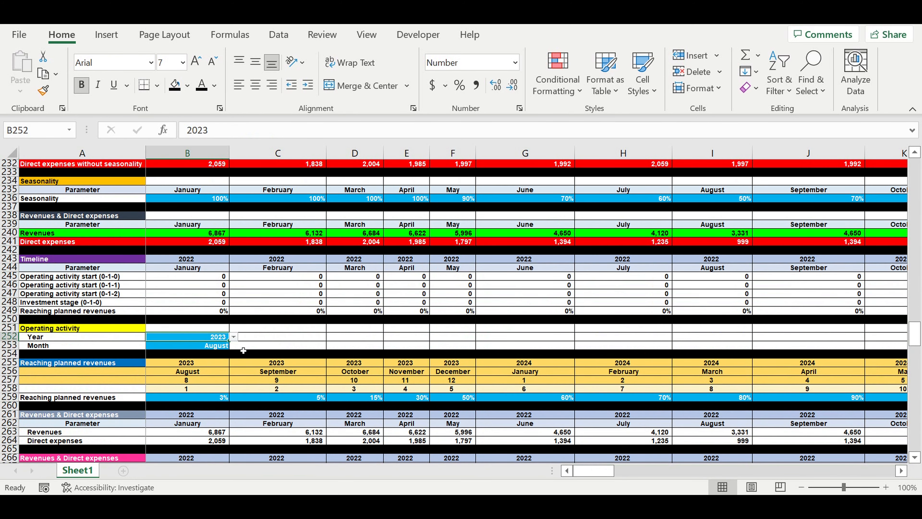
{"action": "left_click", "coordinate": [234, 337]}
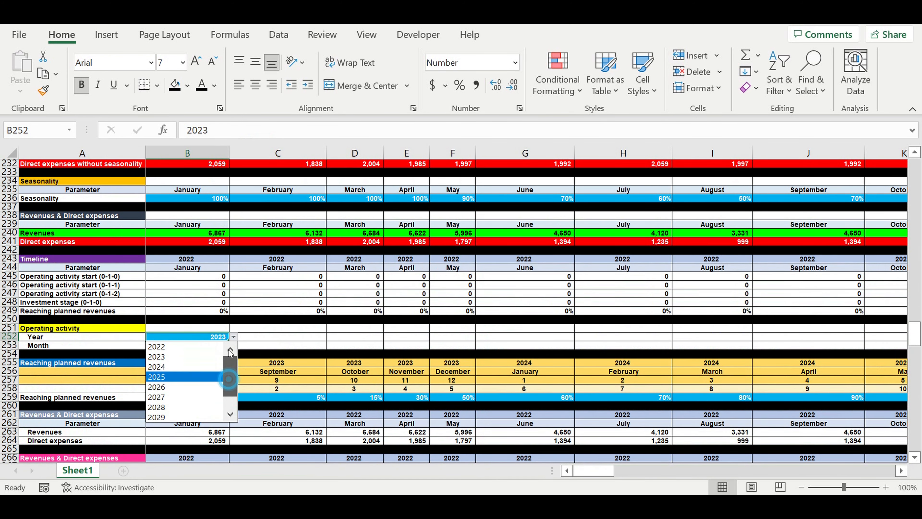
{"action": "left_click", "coordinate": [178, 351]}
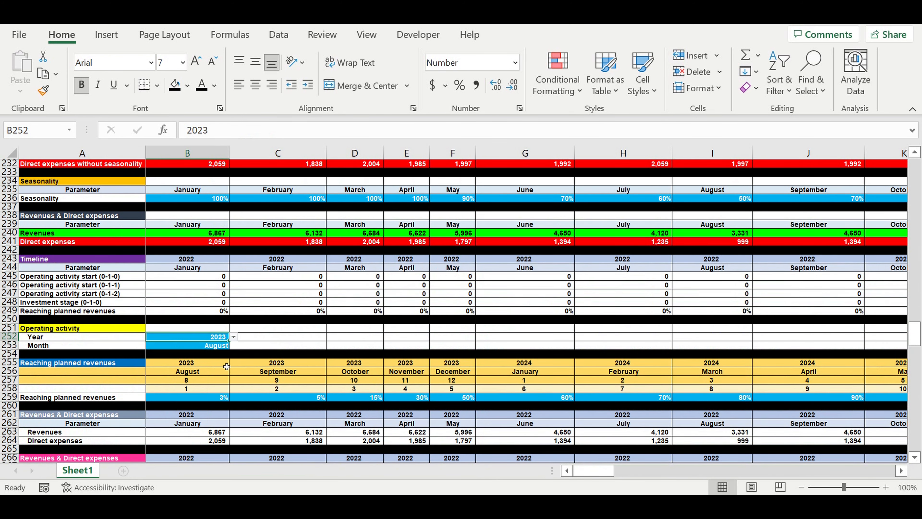
Step: Set the Operating activity start month in B253 to March
{"action": "left_click", "coordinate": [214, 347]}
{"action": "left_click", "coordinate": [234, 345]}
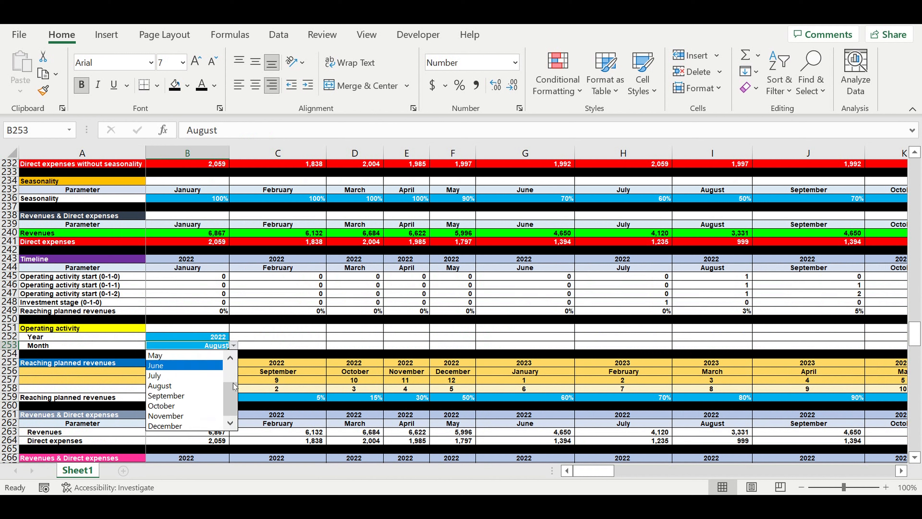
{"action": "left_click_drag", "start_coordinate": [230, 383], "coordinate": [226, 355]}
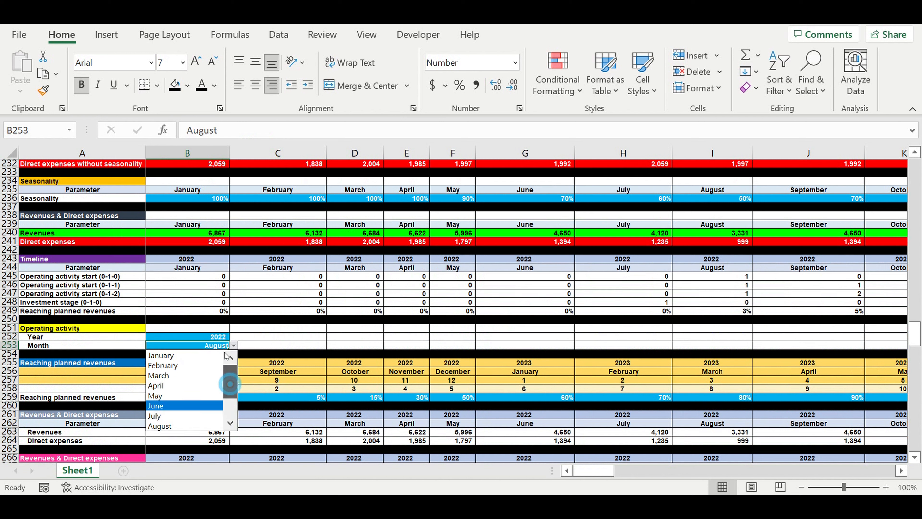
{"action": "left_click", "coordinate": [191, 375]}
{"action": "left_click", "coordinate": [280, 391]}
Step: Check the all-workplaces consolidation for March 2022 in D410:D414 and the February investment plan total in C414
{"action": "left_click_drag", "start_coordinate": [921, 336], "coordinate": [921, 468]}
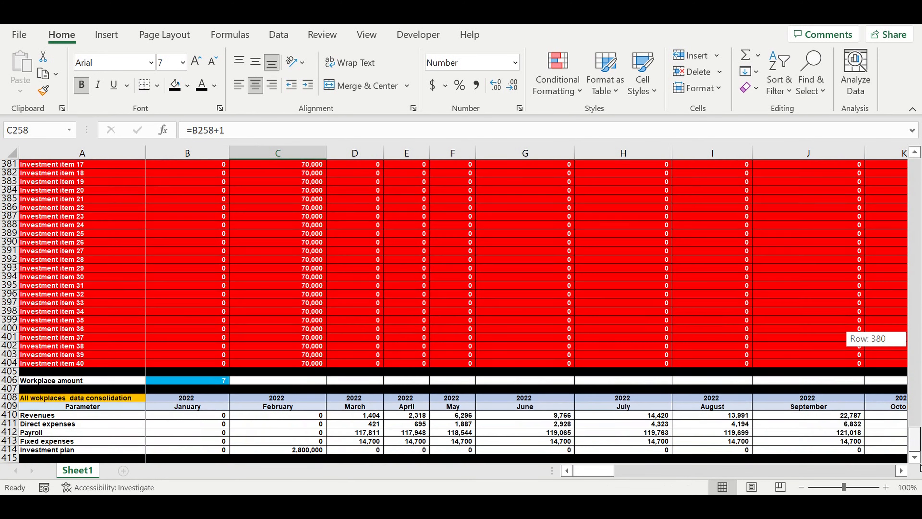
{"action": "scroll", "coordinate": [414, 388], "scroll_direction": "down", "scroll_amount": 1}
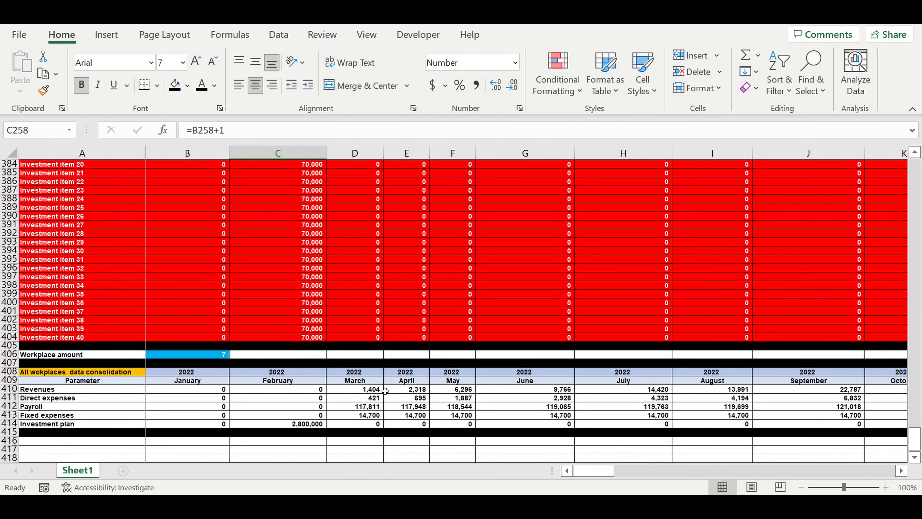
{"action": "left_click_drag", "start_coordinate": [367, 389], "coordinate": [367, 424]}
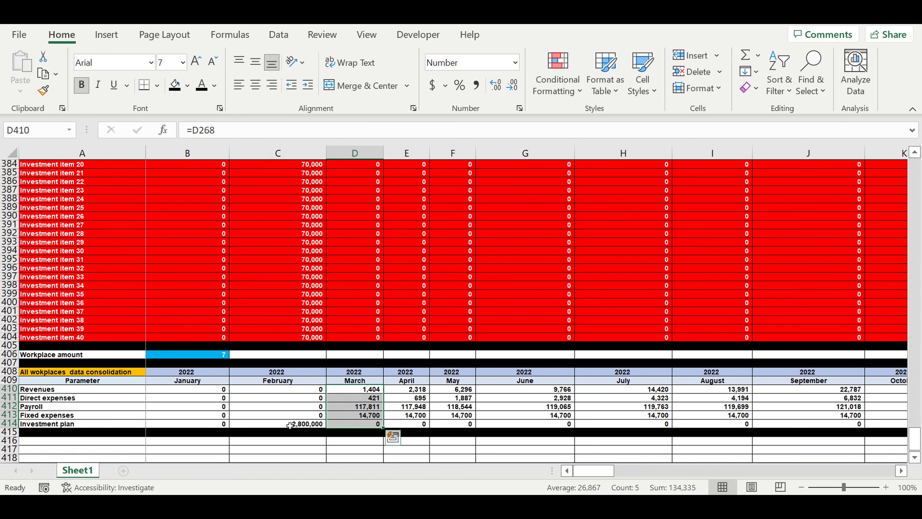
{"action": "left_click", "coordinate": [289, 425]}
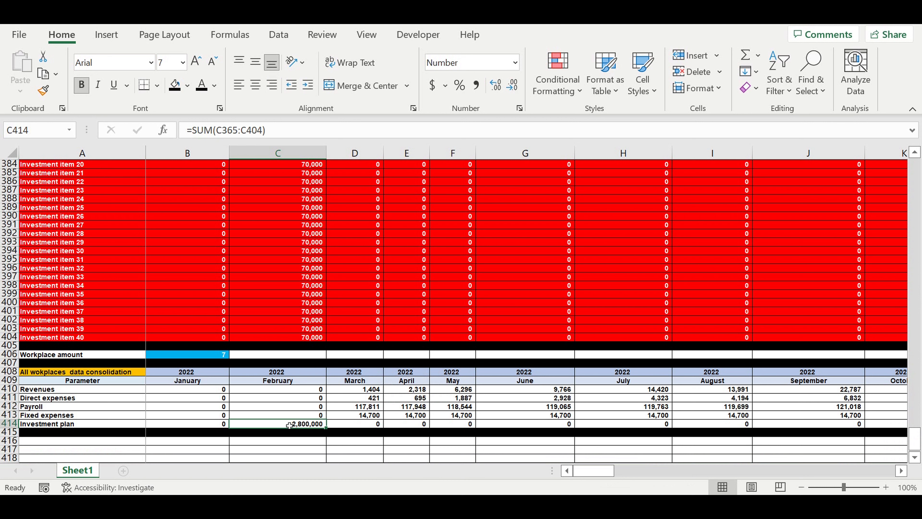
Step: Fill the consolidated Revenues row 410 with bright green
{"action": "left_click", "coordinate": [7, 389]}
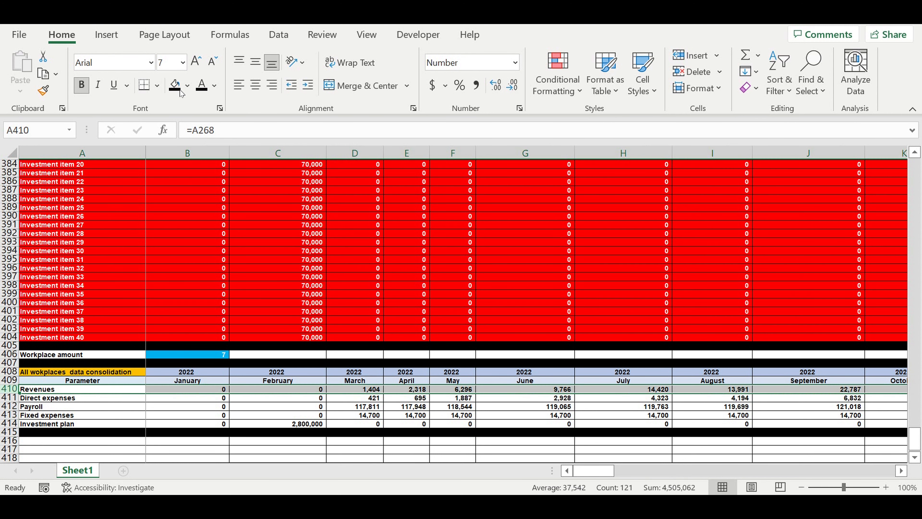
{"action": "left_click", "coordinate": [187, 86]}
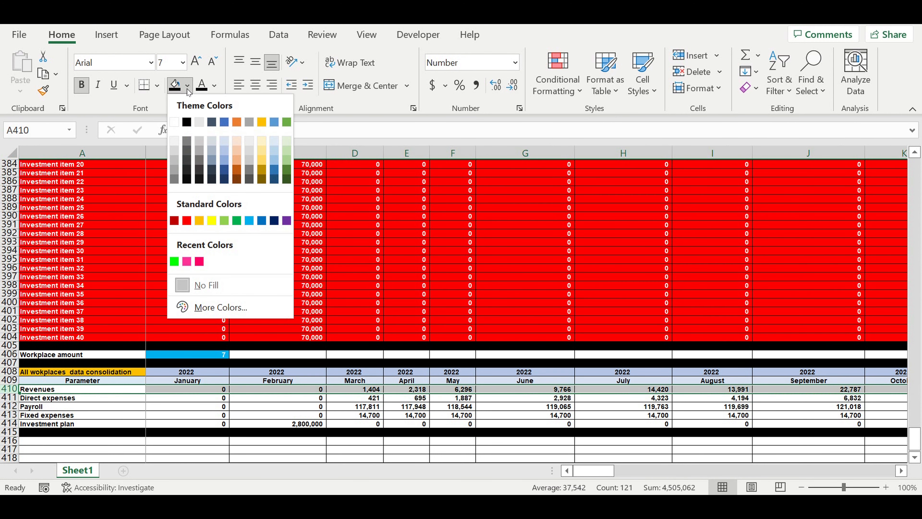
{"action": "left_click", "coordinate": [174, 262]}
Step: Format rows 411:414, from Direct expenses to Investment plan, with white font and red fill
{"action": "left_click_drag", "start_coordinate": [238, 399], "coordinate": [238, 406]}
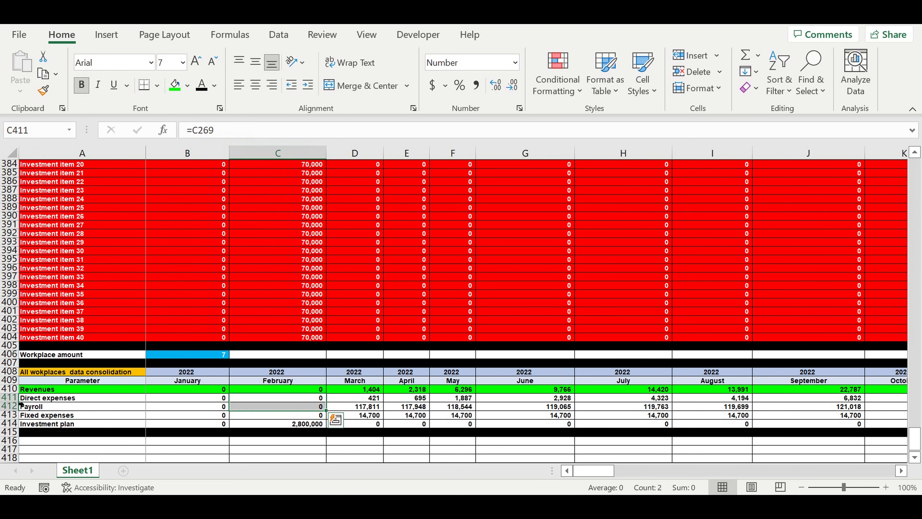
{"action": "left_click_drag", "start_coordinate": [11, 397], "coordinate": [33, 418]}
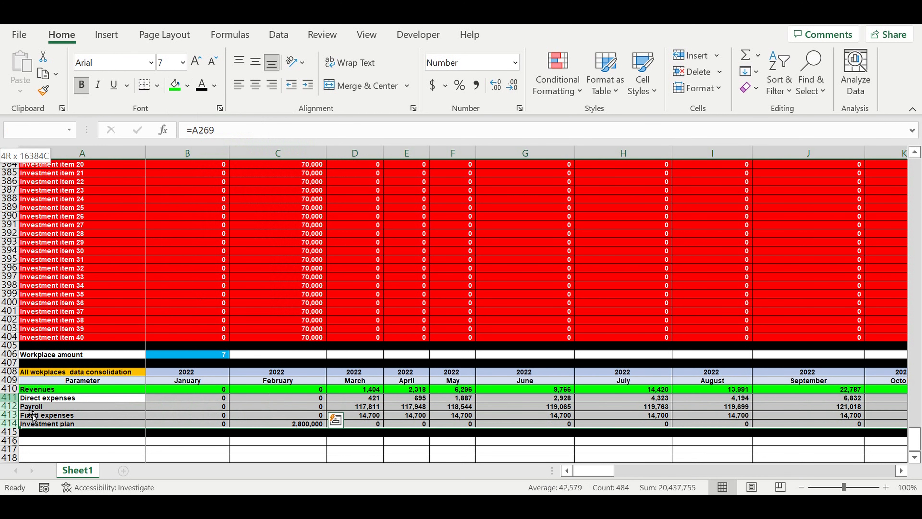
{"action": "left_click", "coordinate": [214, 85]}
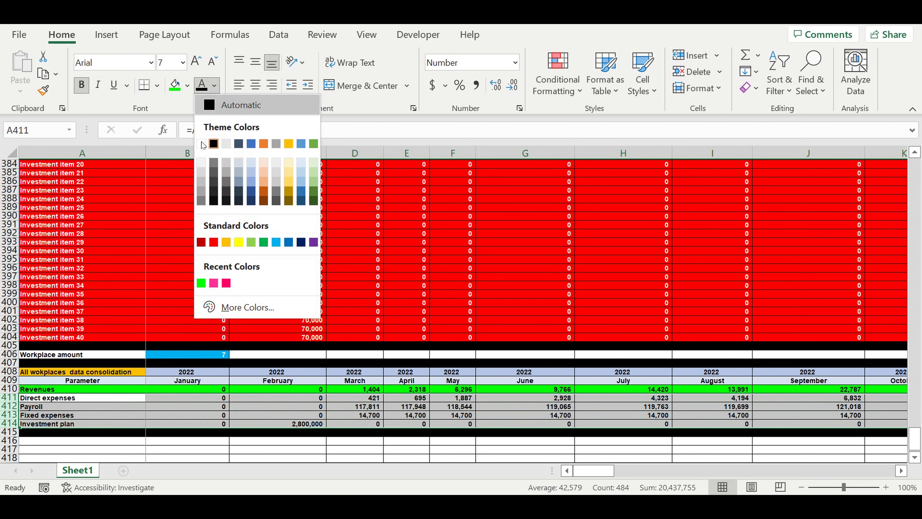
{"action": "left_click", "coordinate": [202, 144]}
{"action": "left_click", "coordinate": [187, 86]}
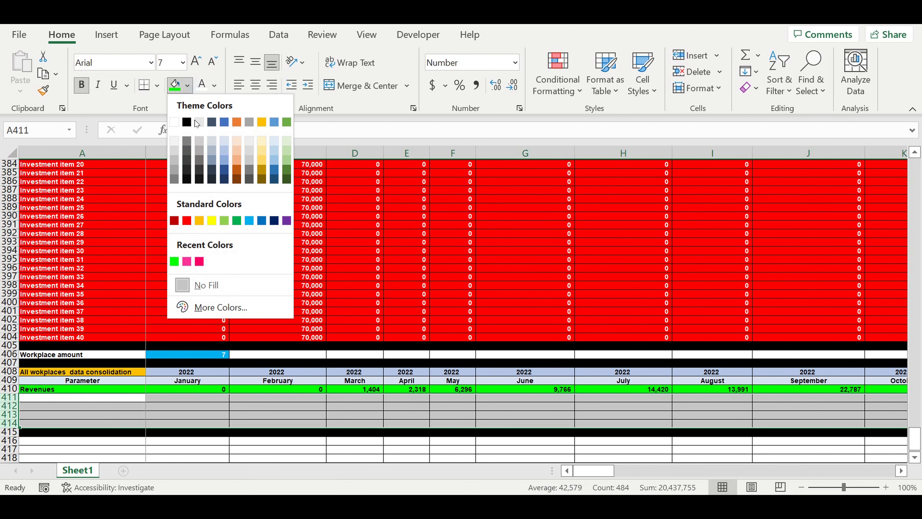
{"action": "left_click", "coordinate": [187, 220]}
{"action": "left_click", "coordinate": [361, 285]}
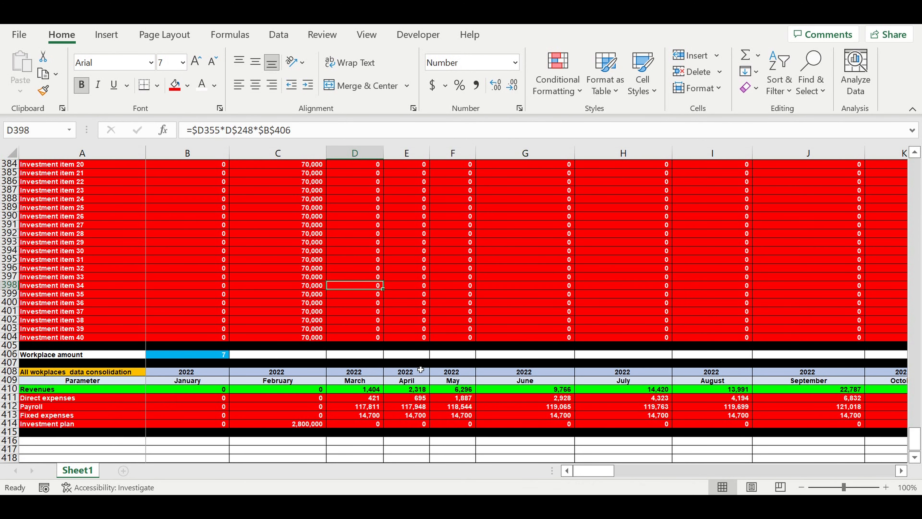
Step: Set the Workplace amount in B406 to 3 and check the consolidated direct expenses and the February investment plan in C414
{"action": "left_click", "coordinate": [421, 368]}
{"action": "left_click", "coordinate": [222, 355]}
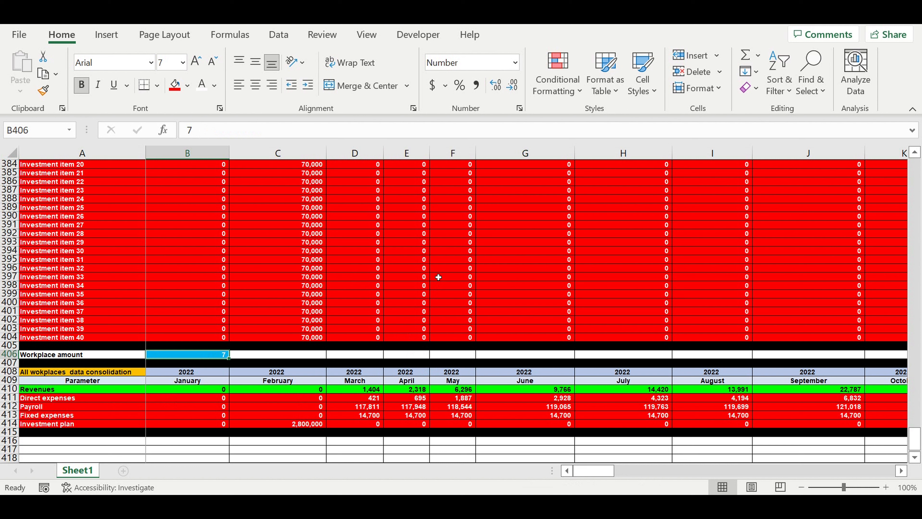
{"action": "type", "text": "3"}
{"action": "key", "text": "Return"}
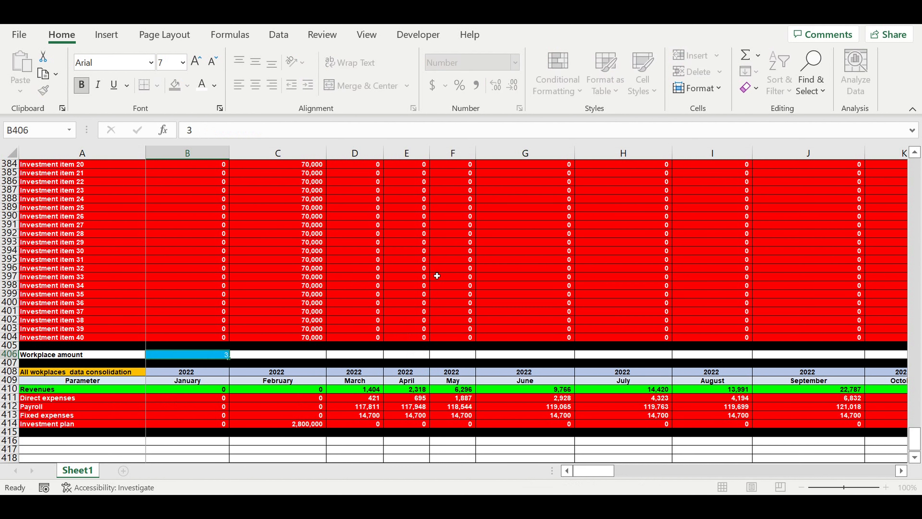
{"action": "left_click", "coordinate": [355, 399]}
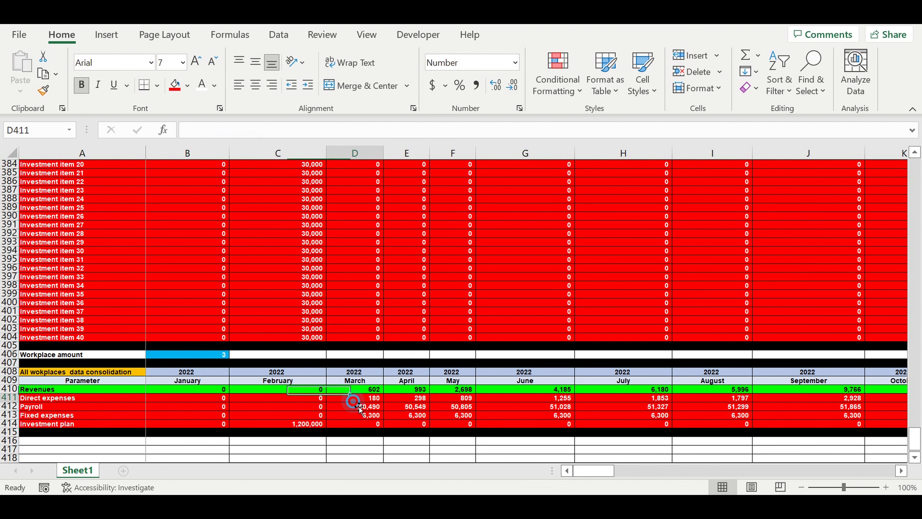
{"action": "left_click", "coordinate": [205, 356]}
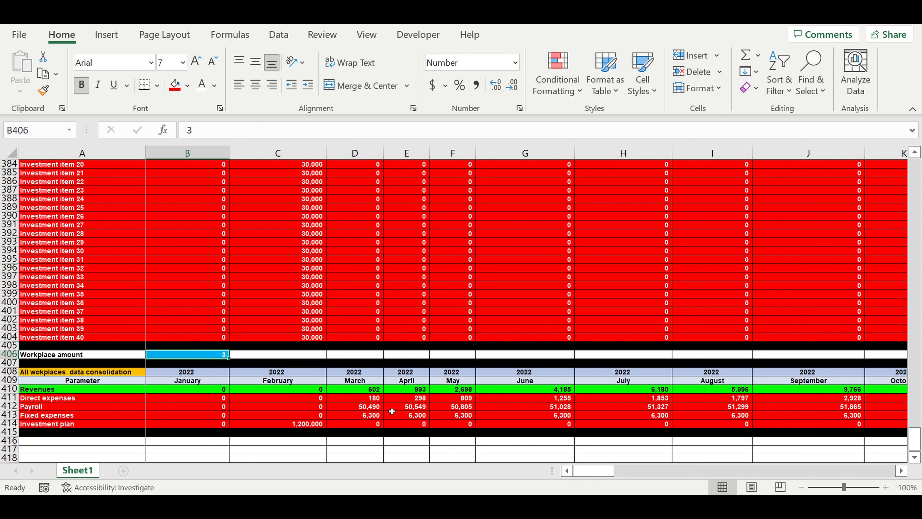
{"action": "left_click", "coordinate": [297, 421]}
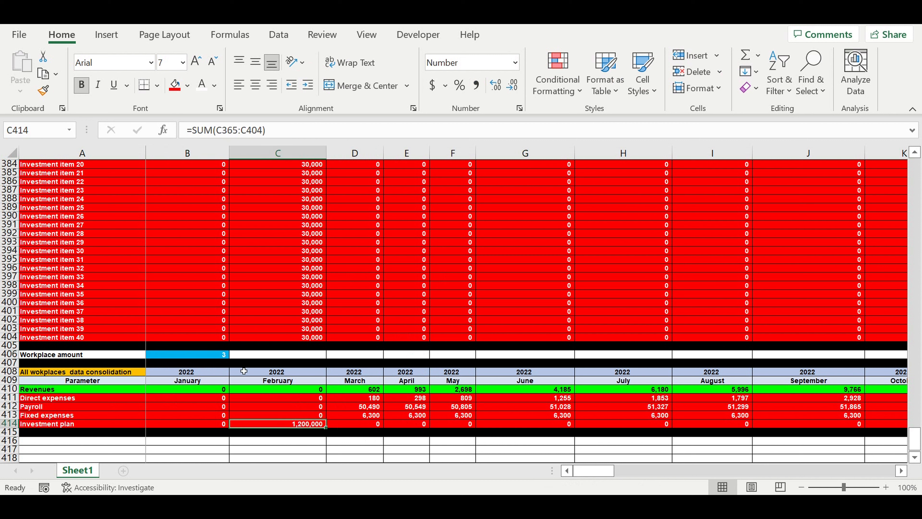
Step: Set the Workplace amount in B406 to 9 and check the February investment plan in C414 and April direct expenses in E411
{"action": "left_click", "coordinate": [212, 356]}
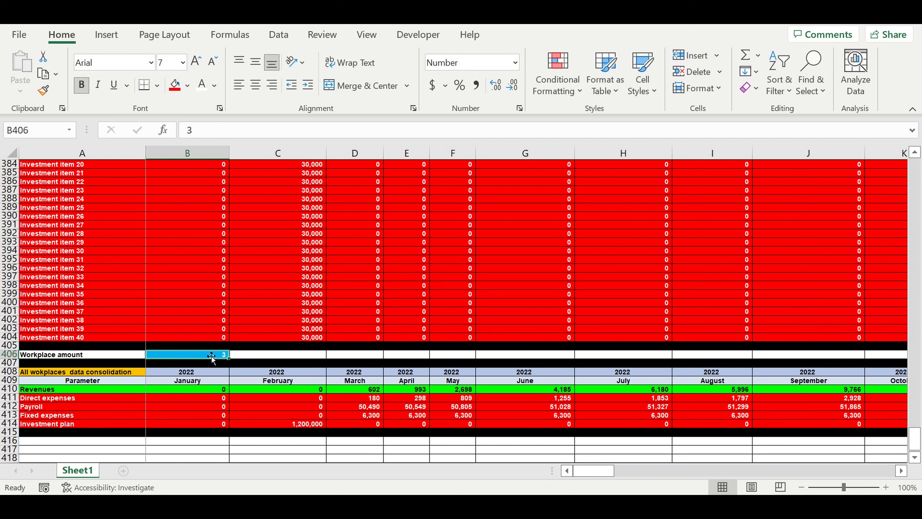
{"action": "type", "text": "9"}
{"action": "left_click", "coordinate": [213, 378]}
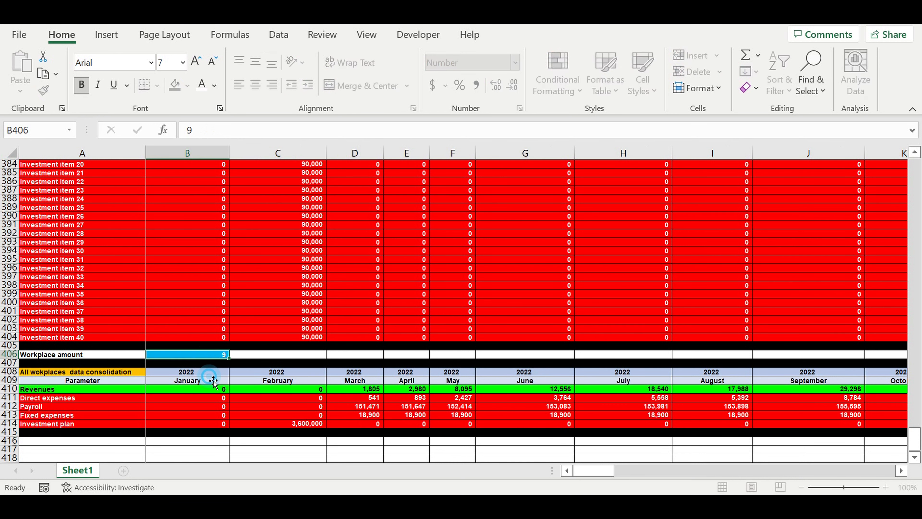
{"action": "left_click", "coordinate": [222, 359]}
{"action": "left_click", "coordinate": [297, 424]}
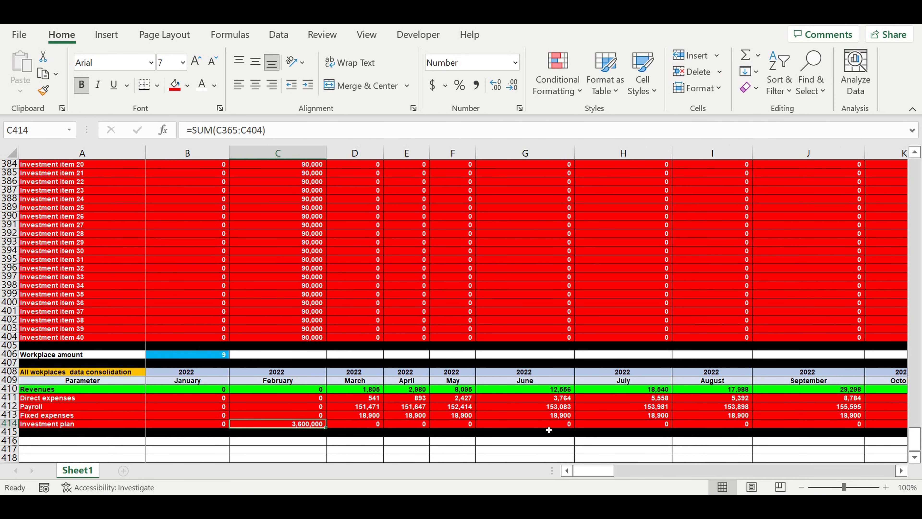
{"action": "left_click", "coordinate": [413, 399]}
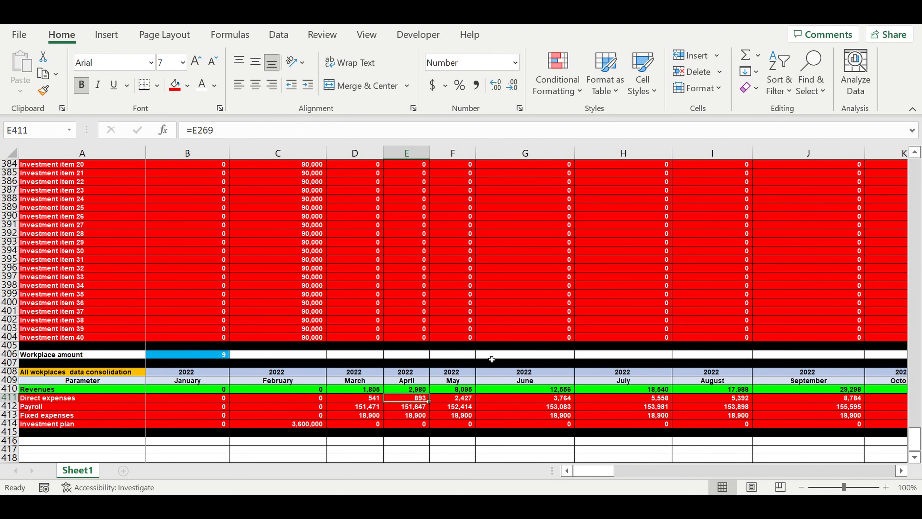
Step: Review the Workplace amount in B406 against the consolidated direct expenses, payroll, fixed expenses and investment plan rows 411:414
{"action": "scroll", "coordinate": [491, 359], "scroll_direction": "down", "scroll_amount": 2}
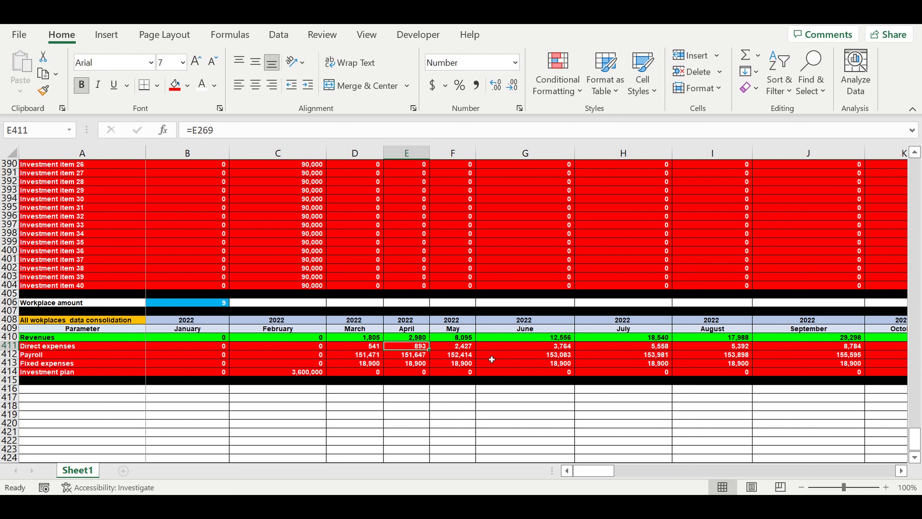
{"action": "left_click", "coordinate": [193, 305]}
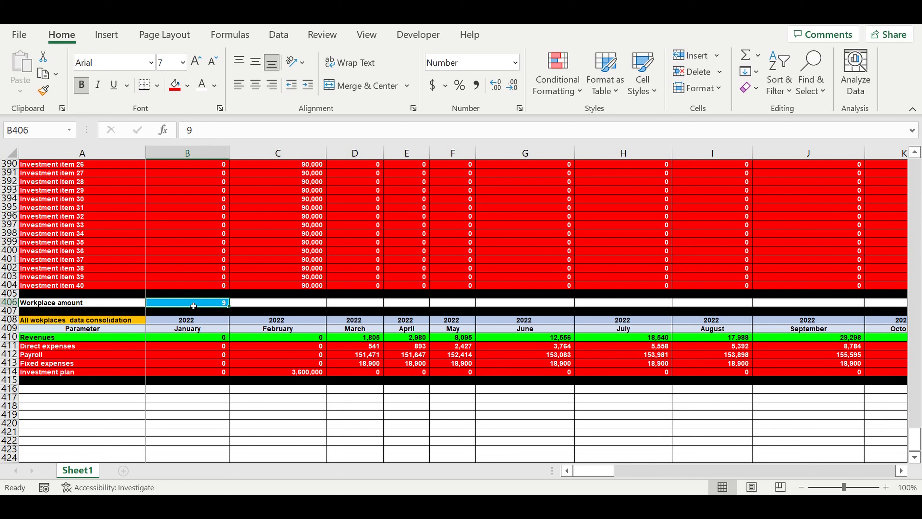
{"action": "left_click", "coordinate": [30, 348]}
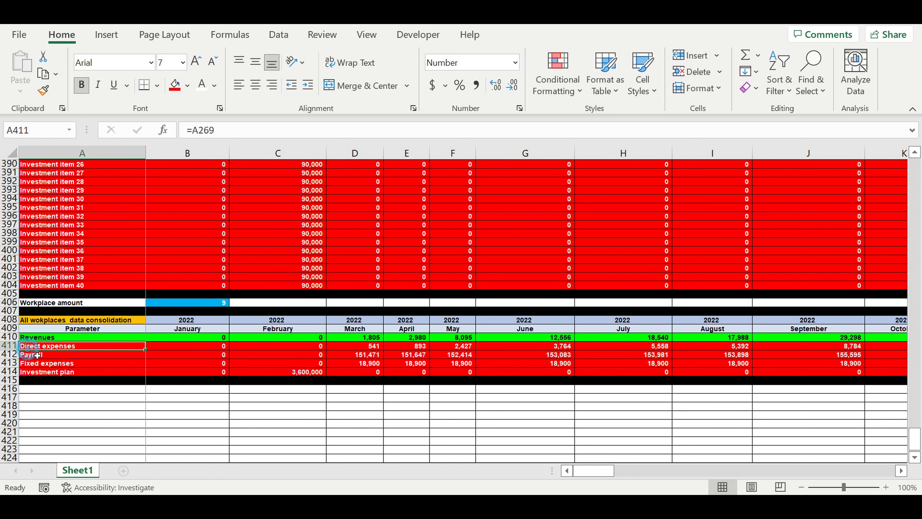
{"action": "left_click", "coordinate": [38, 363]}
{"action": "left_click", "coordinate": [43, 373]}
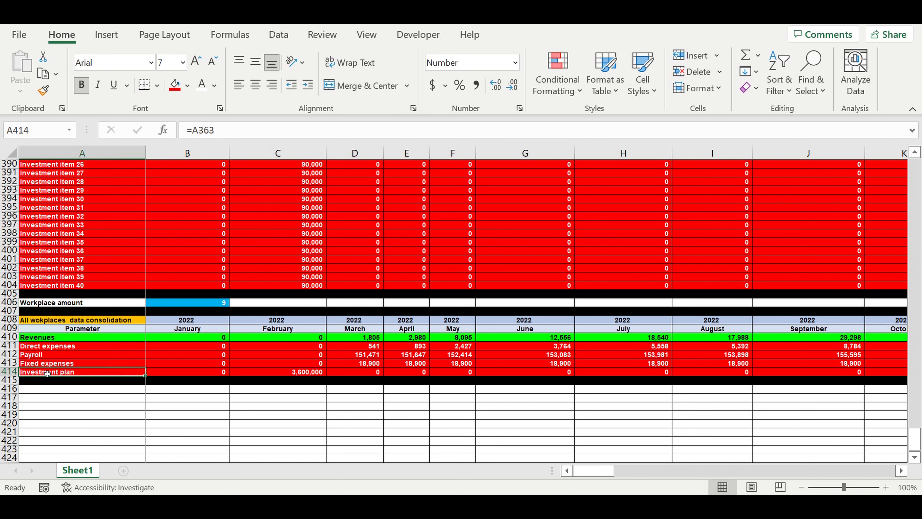
{"action": "left_click", "coordinate": [43, 358]}
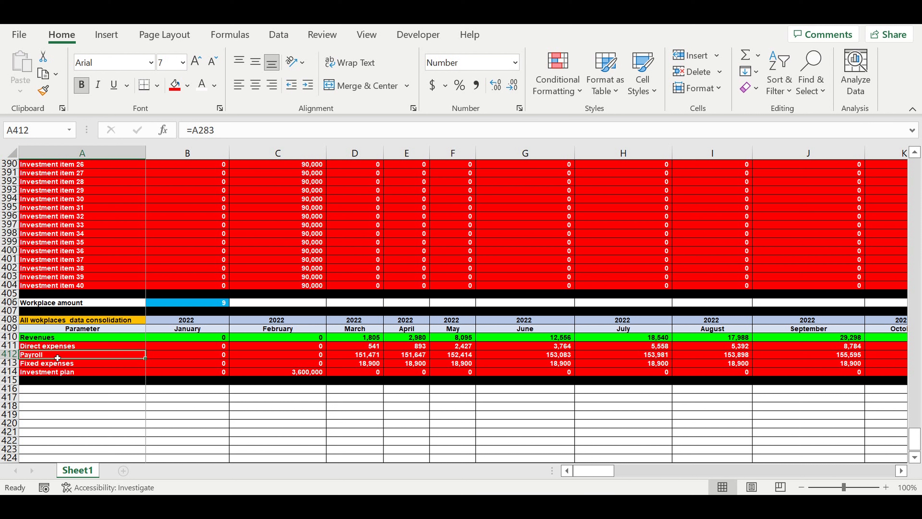
{"action": "left_click", "coordinate": [47, 365]}
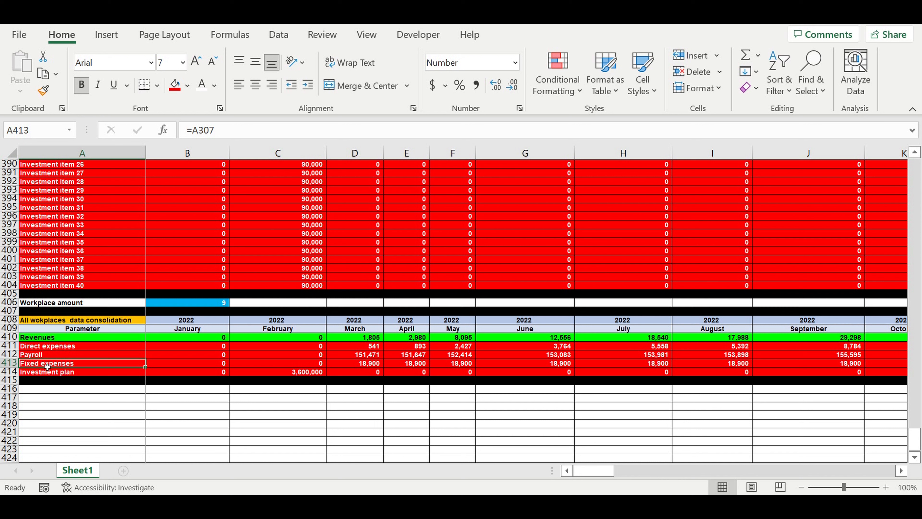
{"action": "left_click", "coordinate": [79, 380]}
{"action": "left_click", "coordinate": [78, 392]}
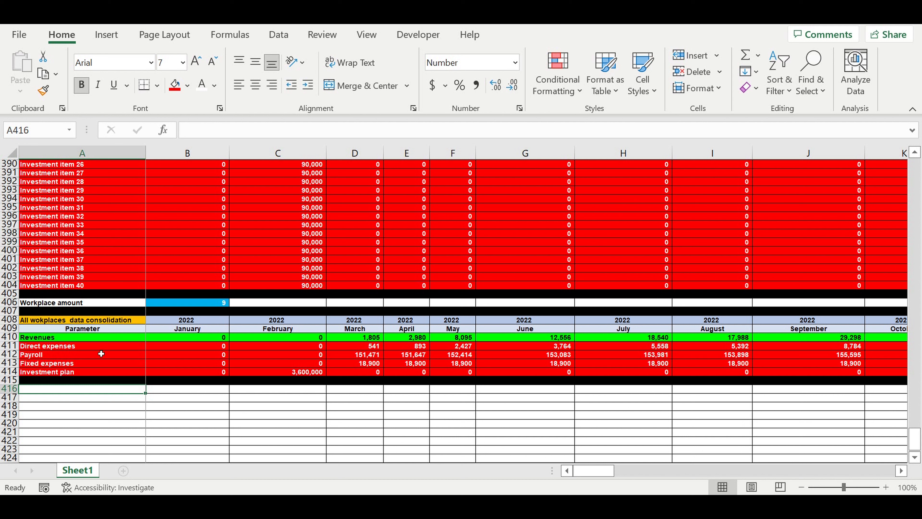
{"action": "left_click", "coordinate": [202, 306]}
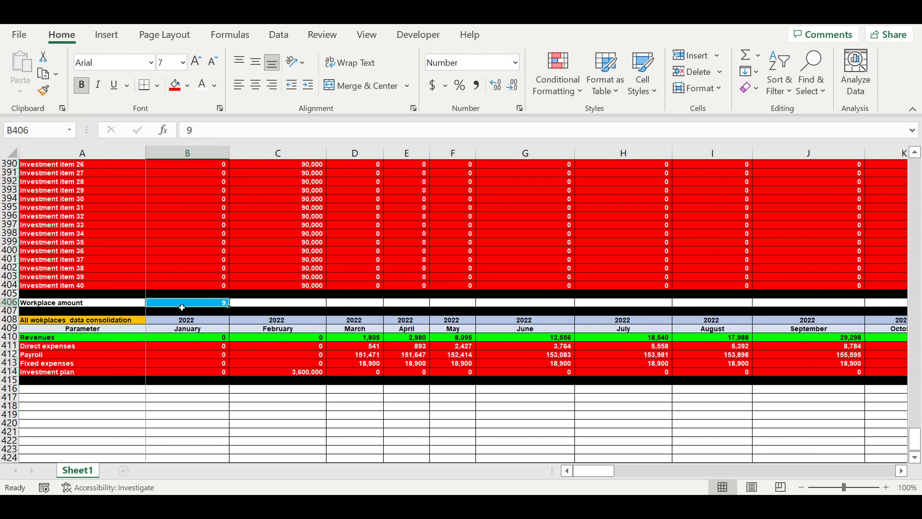
{"action": "left_click", "coordinate": [43, 374]}
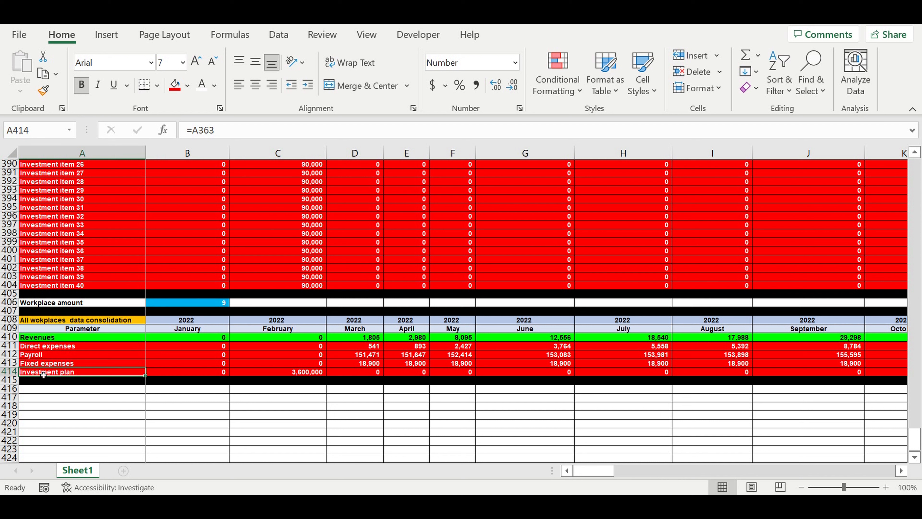
{"action": "left_click", "coordinate": [200, 304]}
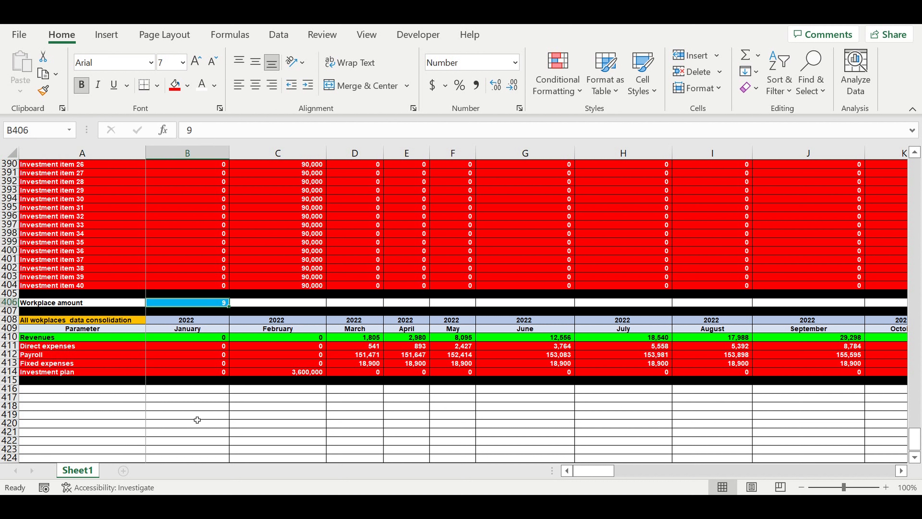
{"action": "left_click", "coordinate": [91, 387]}
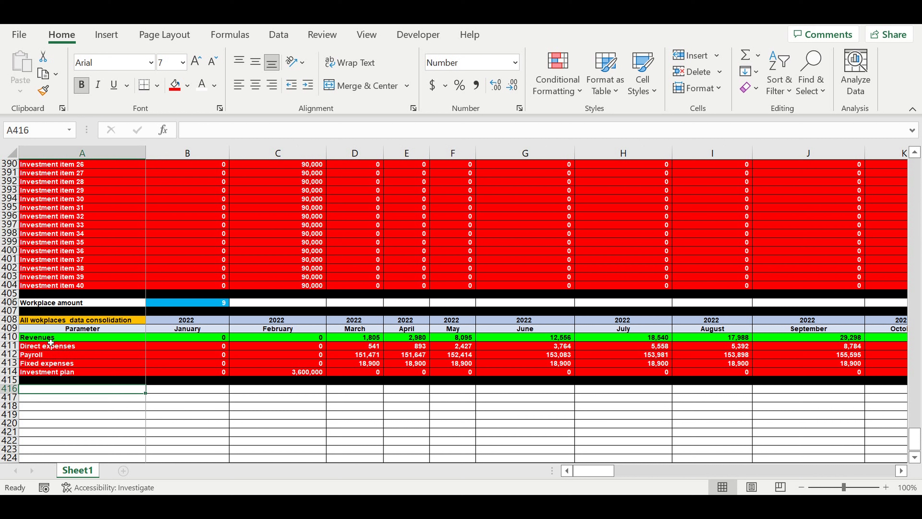
{"action": "left_click", "coordinate": [38, 363]}
{"action": "left_click", "coordinate": [38, 372]}
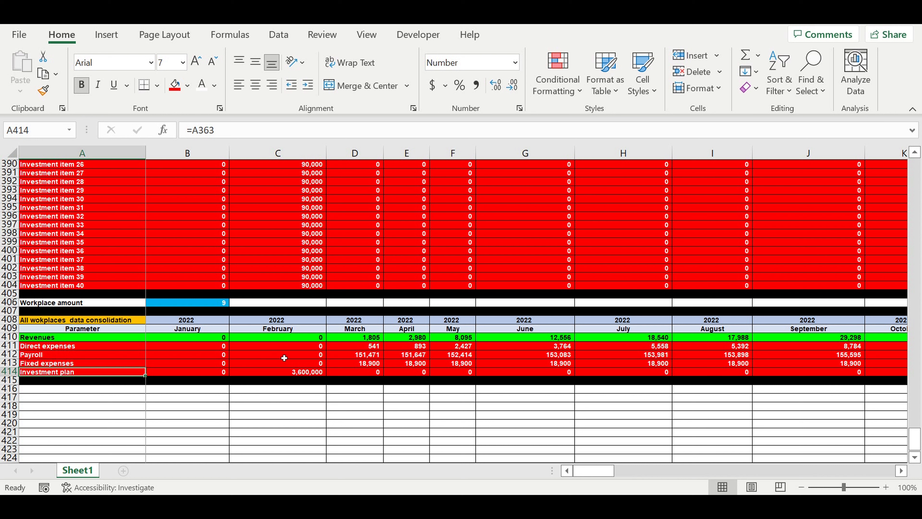
{"action": "left_click", "coordinate": [313, 417]}
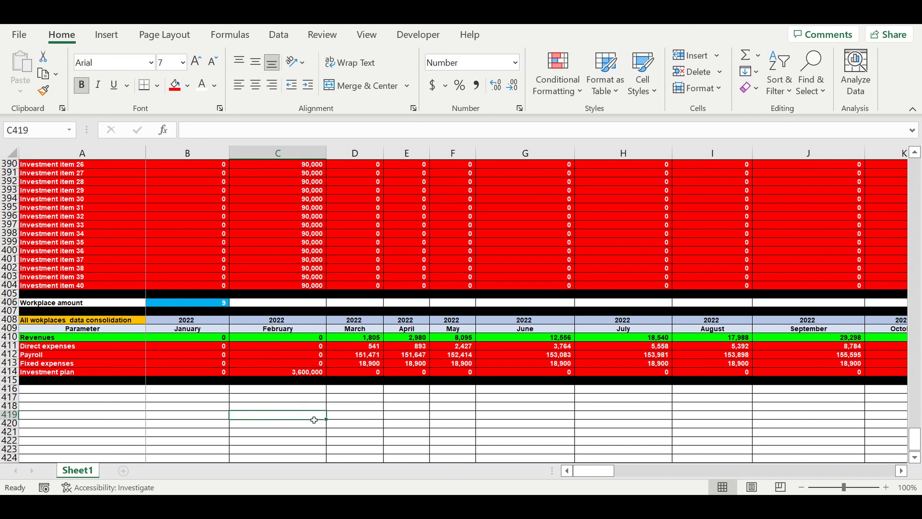
{"action": "left_click", "coordinate": [311, 398]}
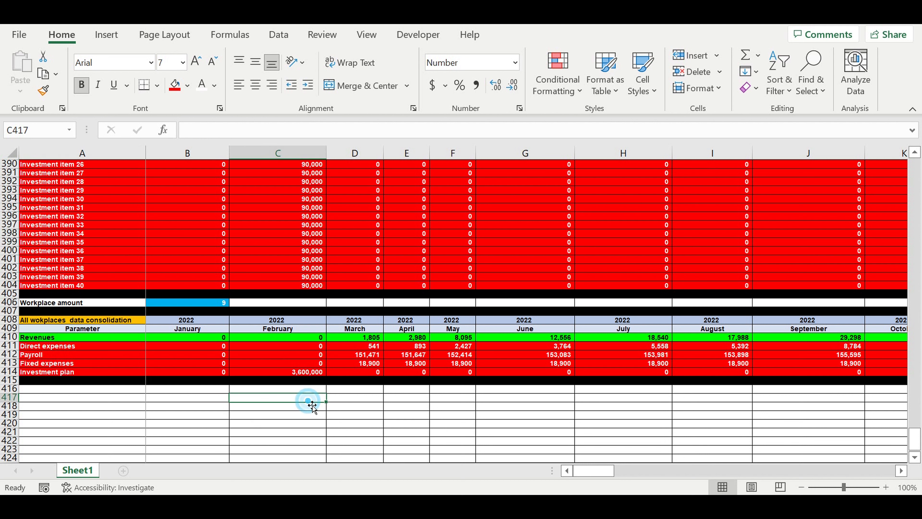